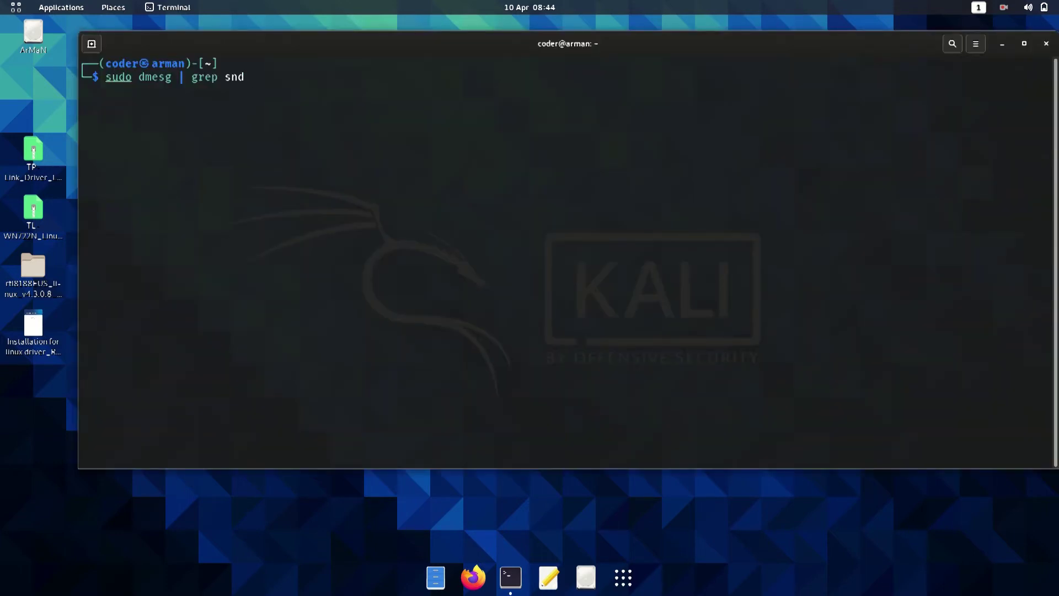
Step: Run the sudo kernel sound-log search and highlight the ALC233 codec and its speaker output
key(Return)
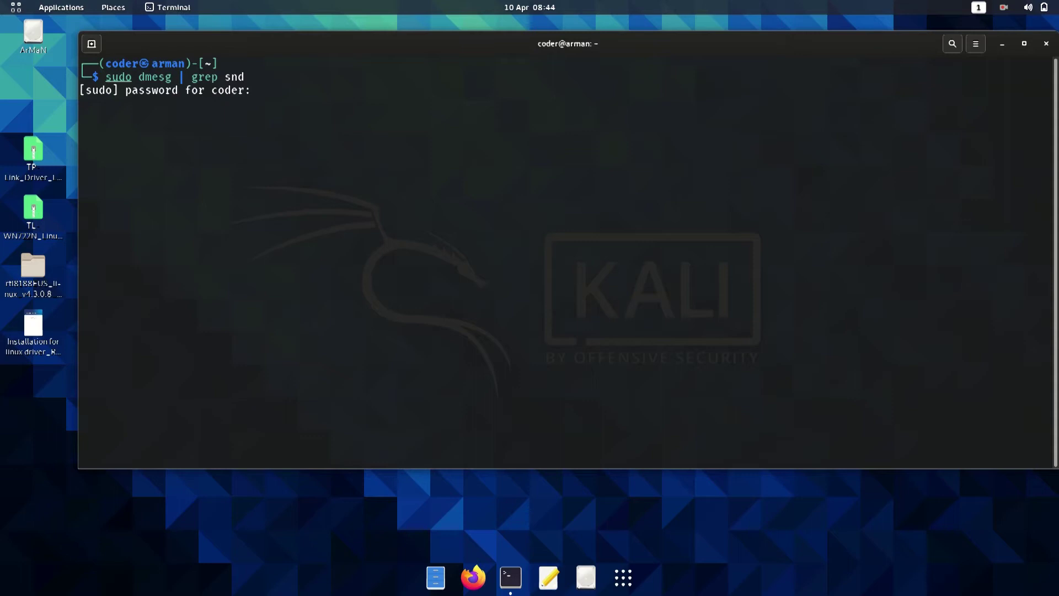
key(Return)
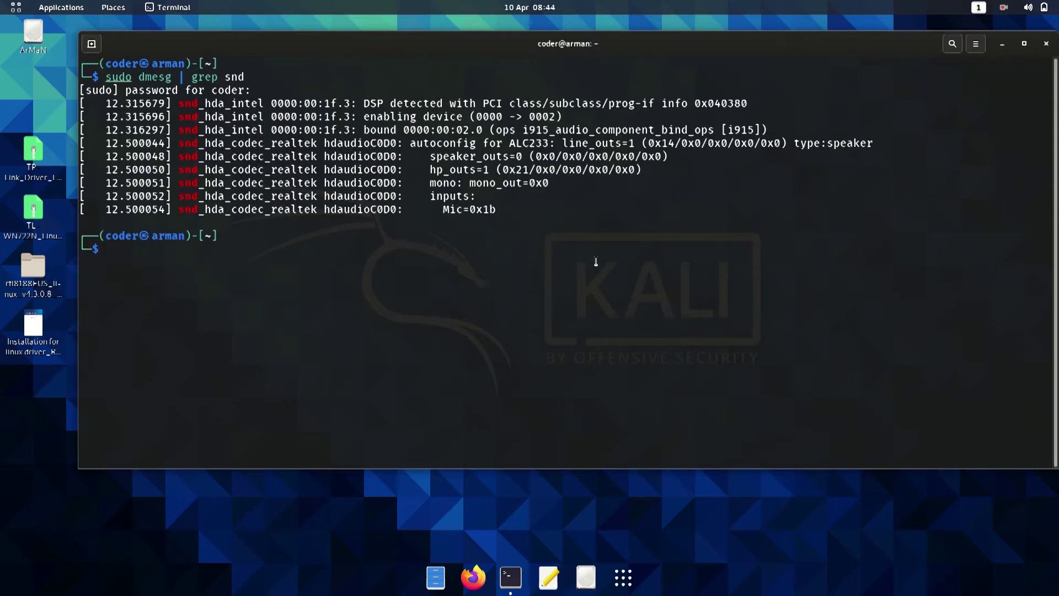
drag(509, 143, 893, 146)
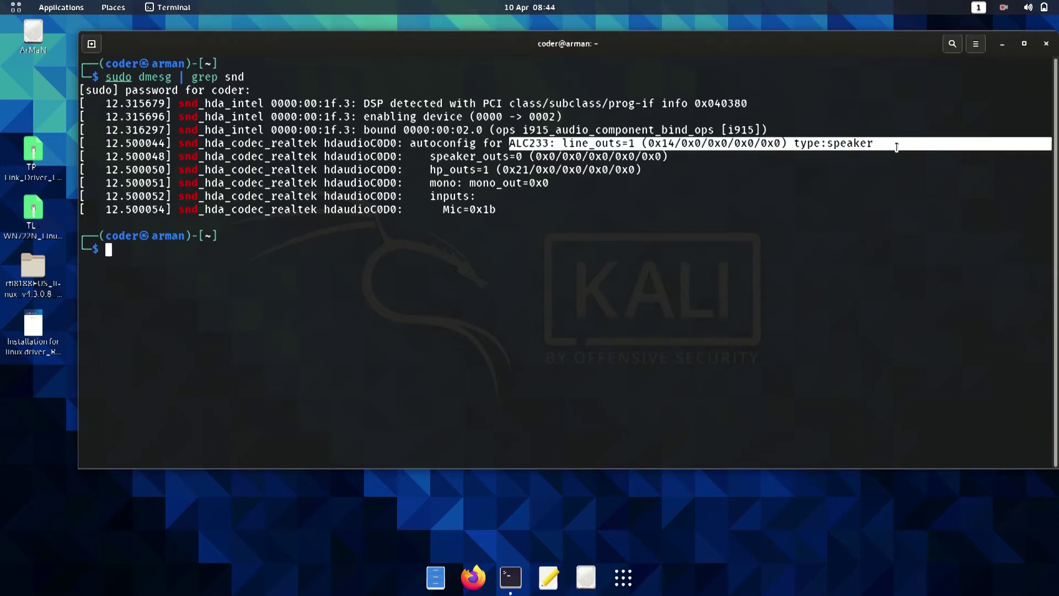
click(534, 144)
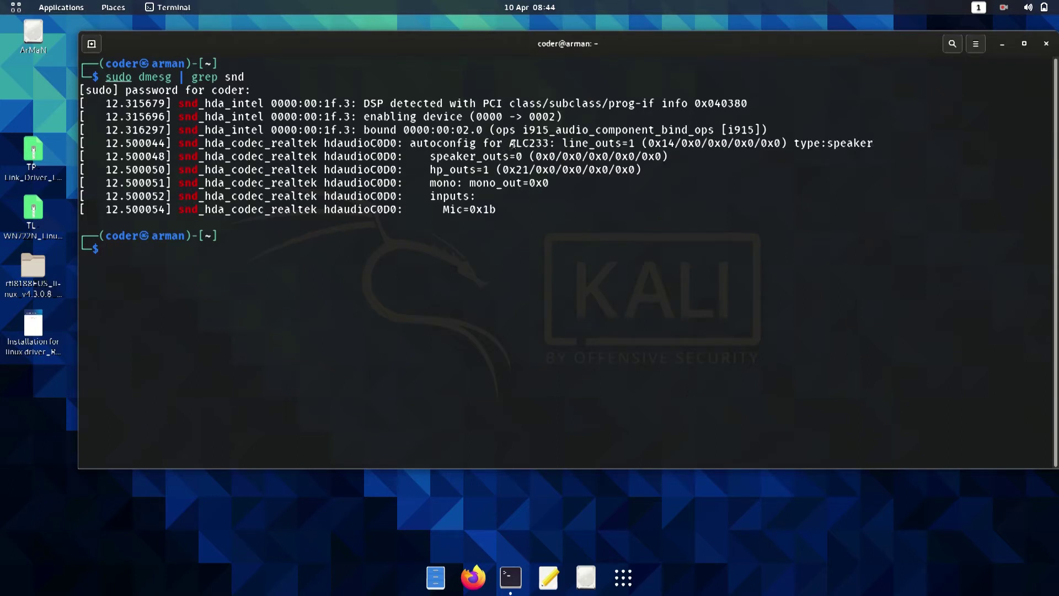
drag(509, 144, 549, 143)
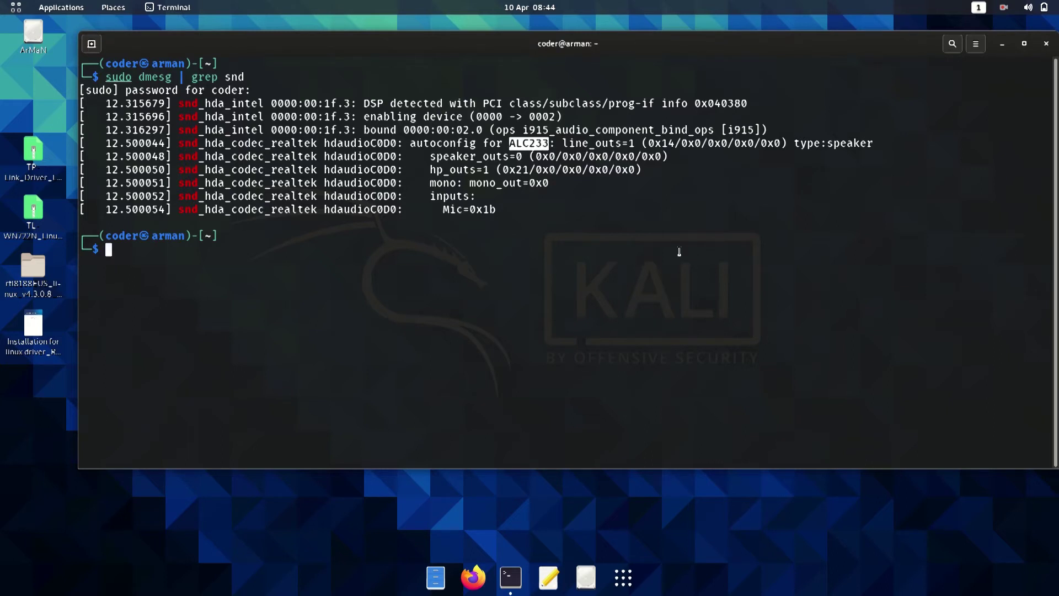
click(739, 219)
drag(820, 144, 871, 144)
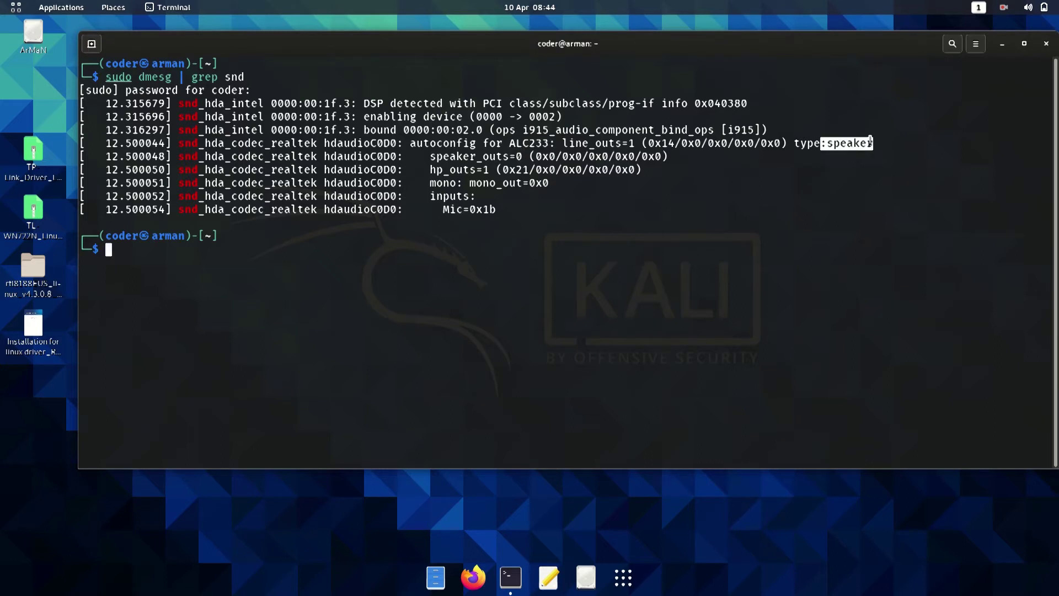
click(894, 267)
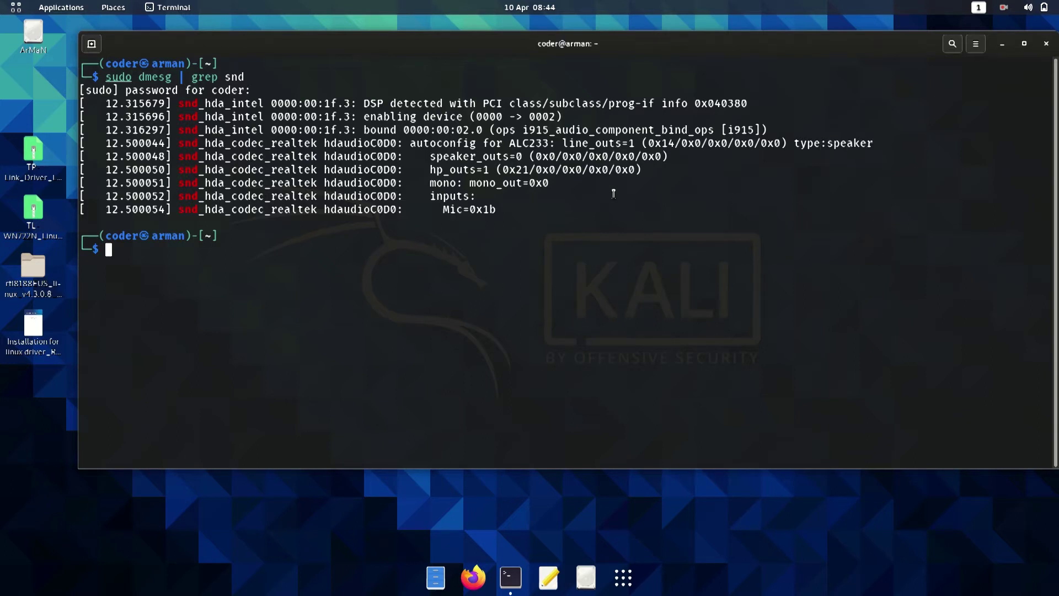
Step: Recall and run lspci -knn | grep -i -A4 Audio, highlighting the CM238 HD Audio Controller
text(sudo apt-get upgrade)
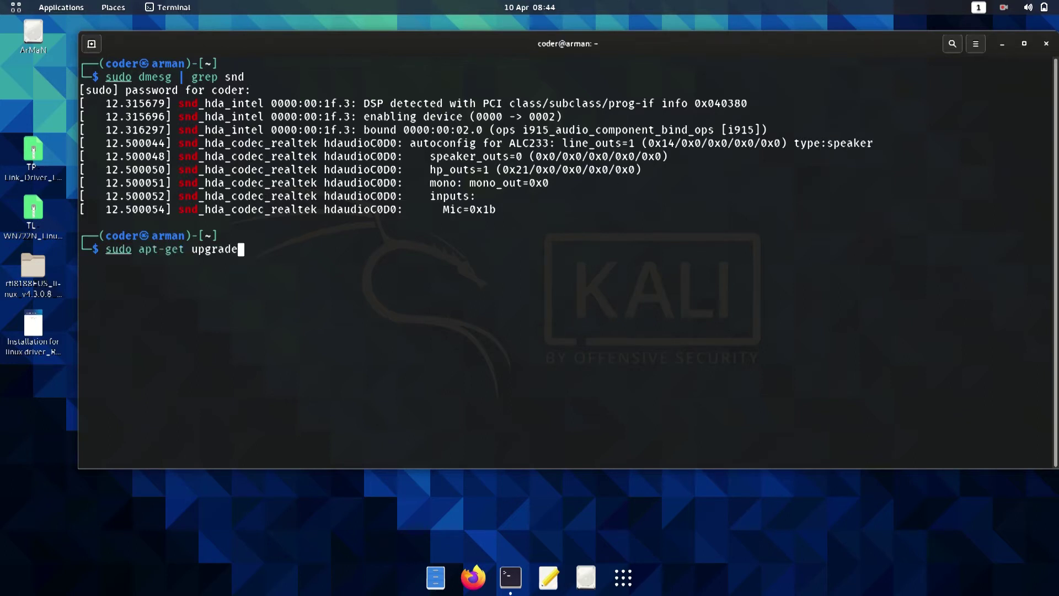
key(Up)
key(Up)
key(Up)
key(Up)
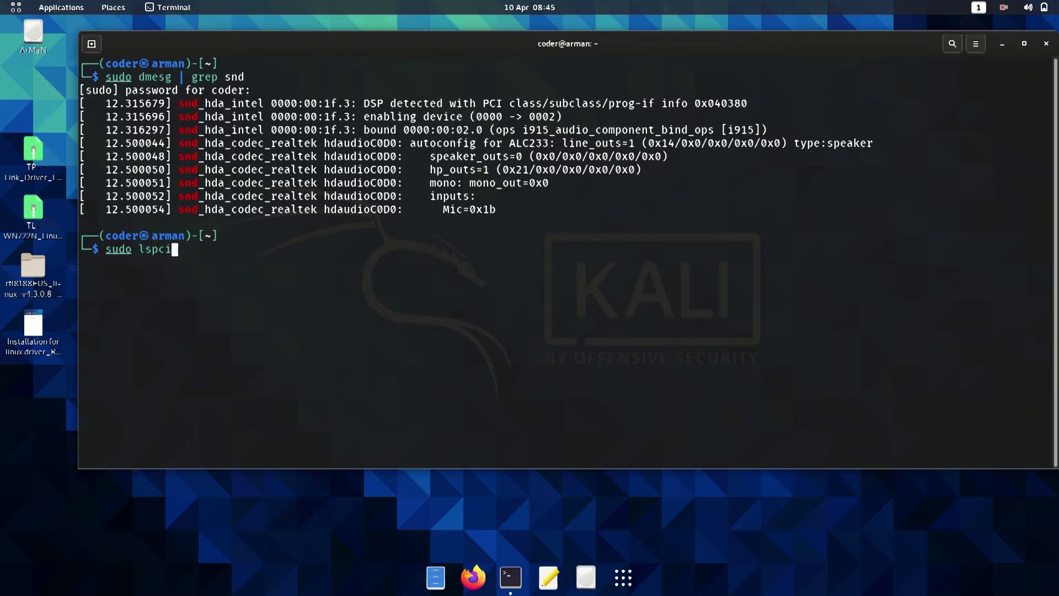
key(Down)
key(Down)
key(Down)
key(Down)
key(Up)
key(Up)
key(Up)
key(Down)
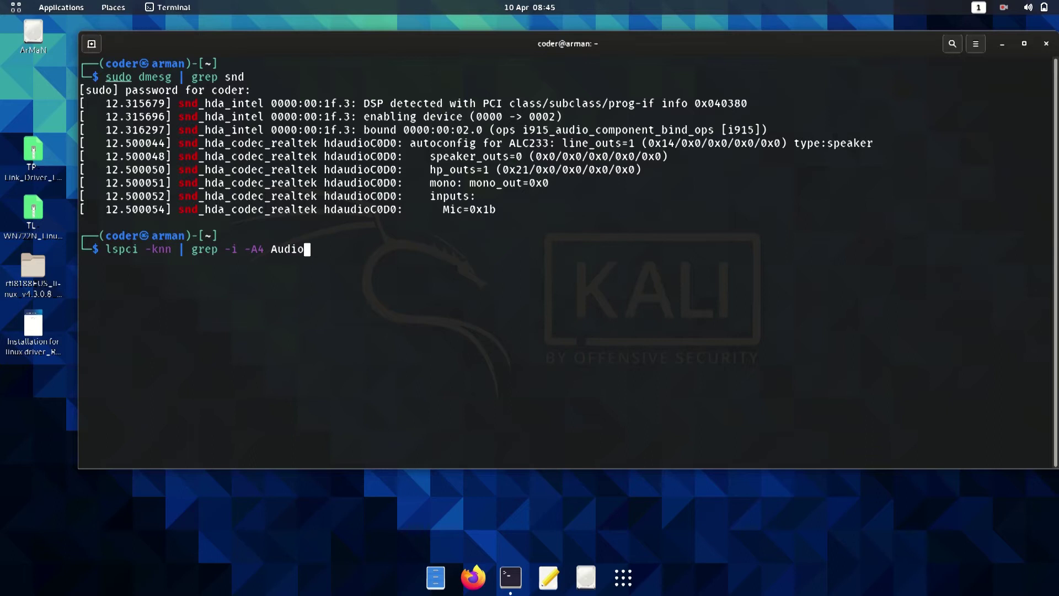
key(Up)
key(Down)
key(Return)
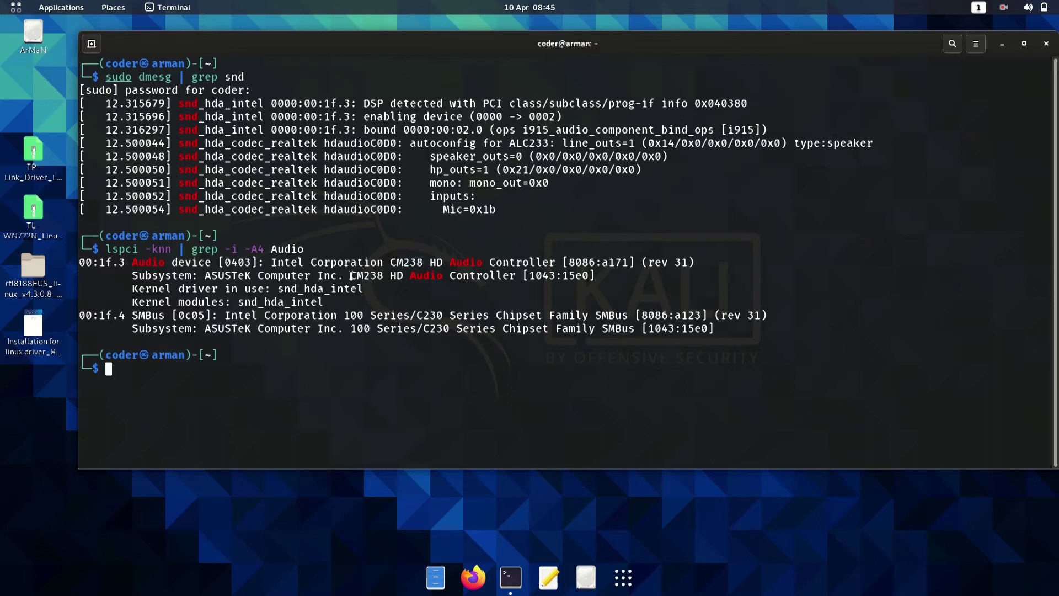
drag(351, 275, 520, 276)
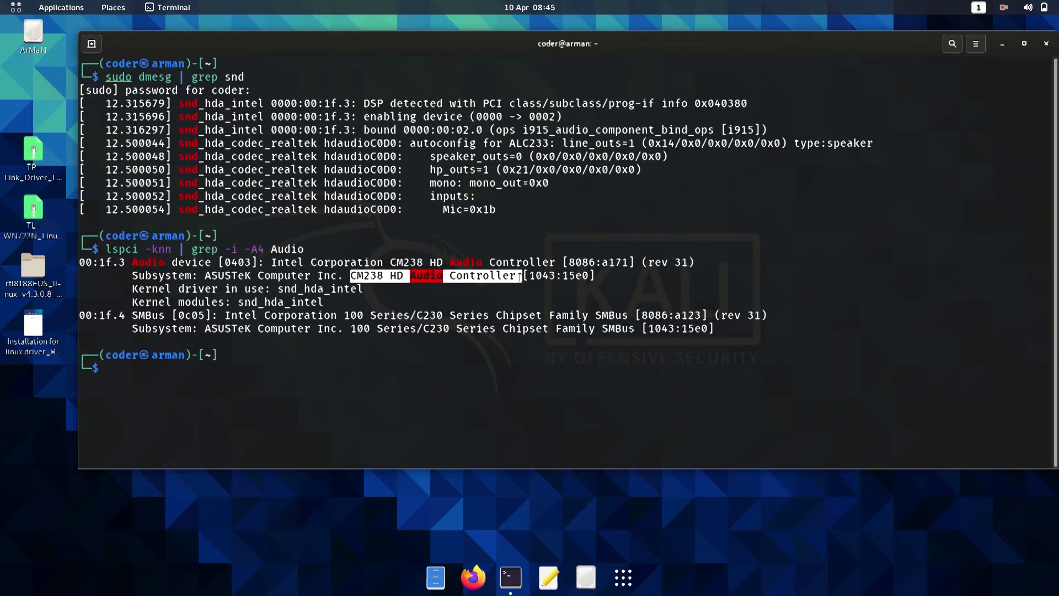
click(600, 305)
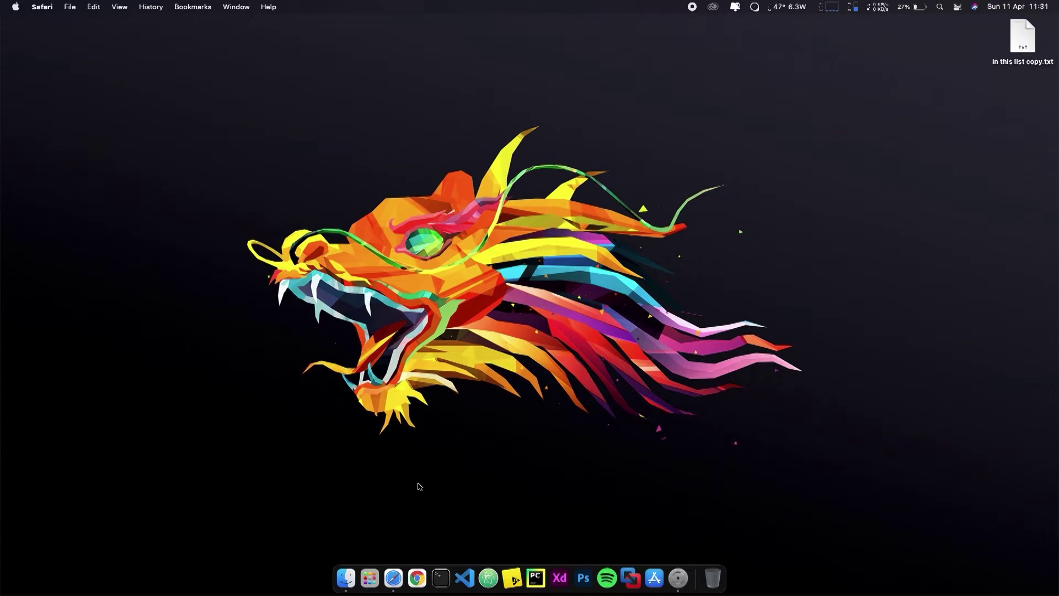
Step: Launch Hackintool, view its Sound page showing the Realtek ALC235 codec, then return to the desktop
click(373, 576)
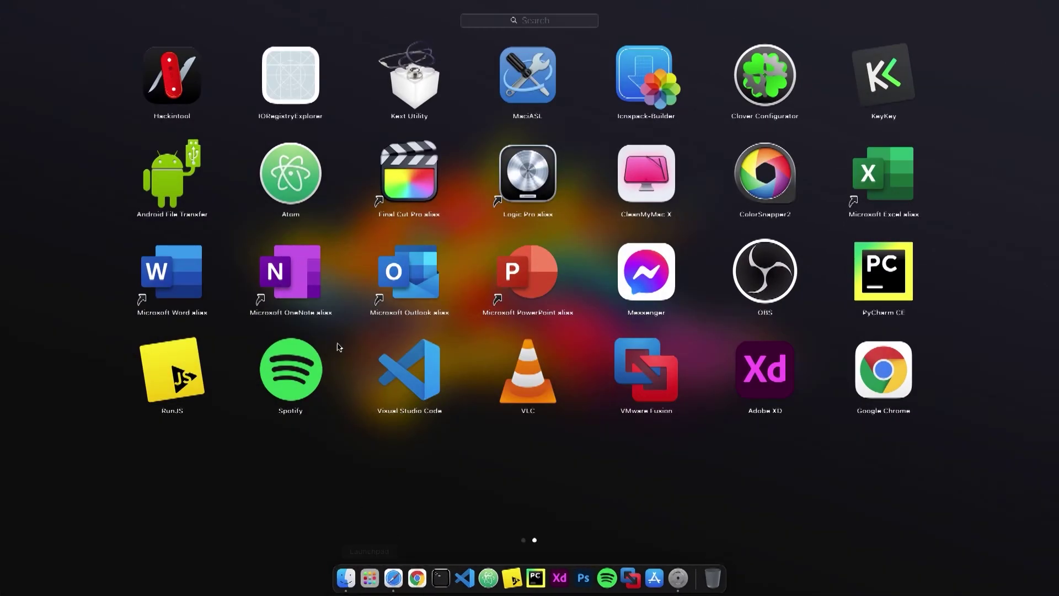
click(170, 90)
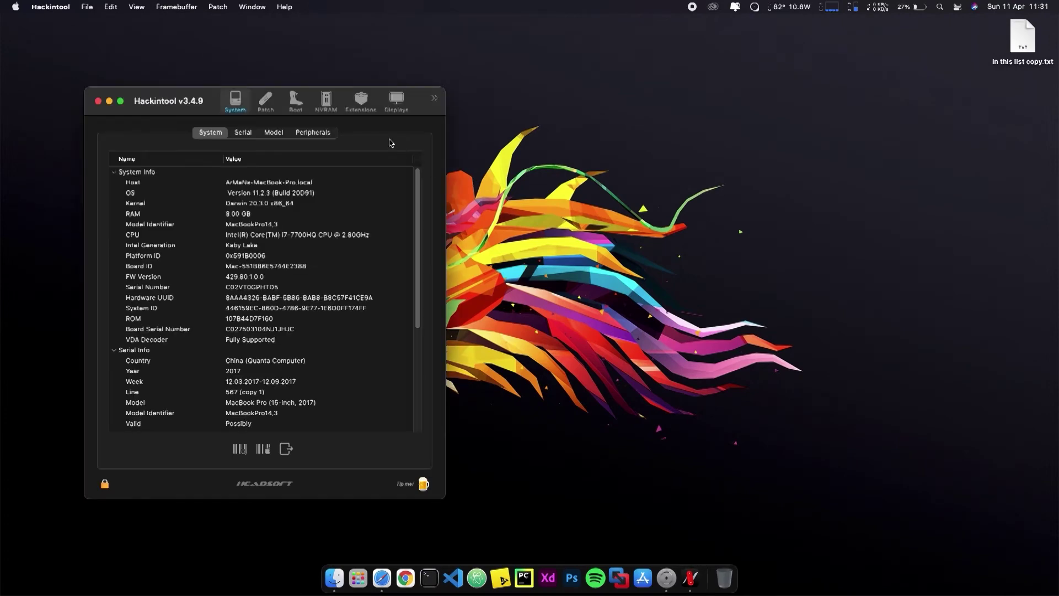
click(434, 99)
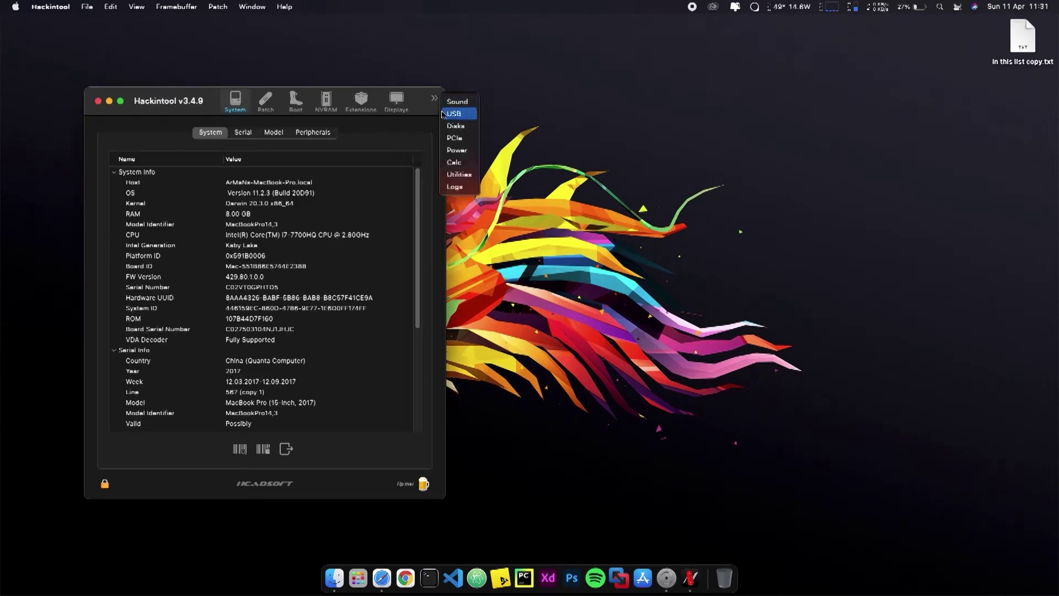
click(448, 104)
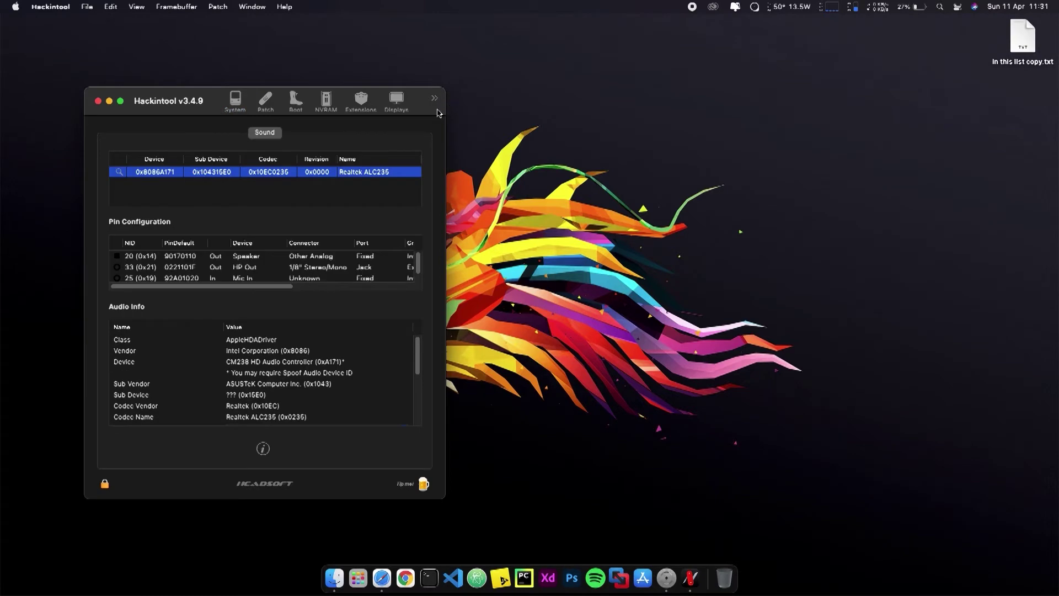
click(120, 101)
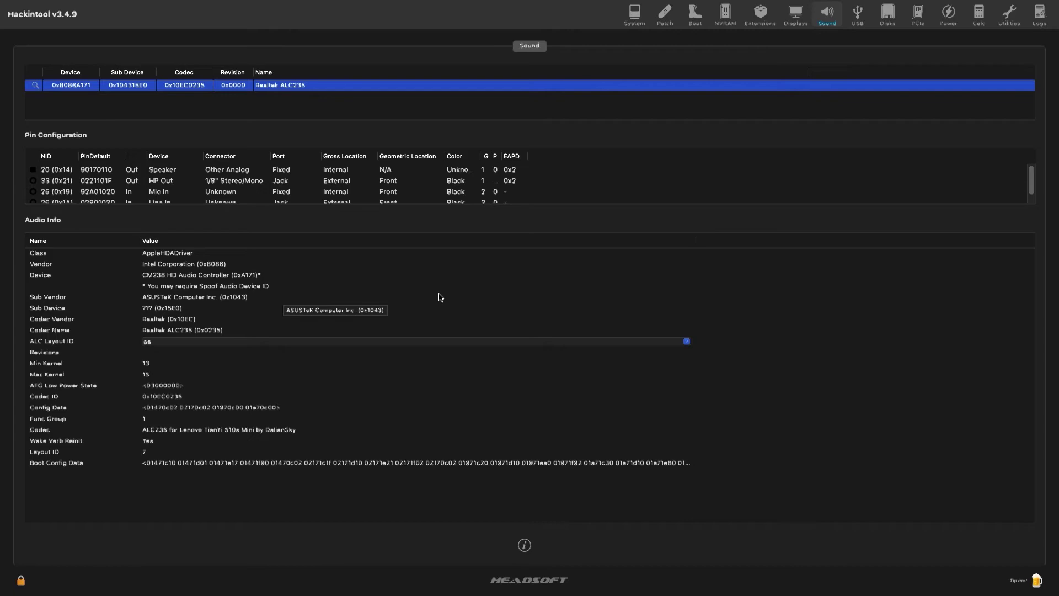
key(ctrl+Left)
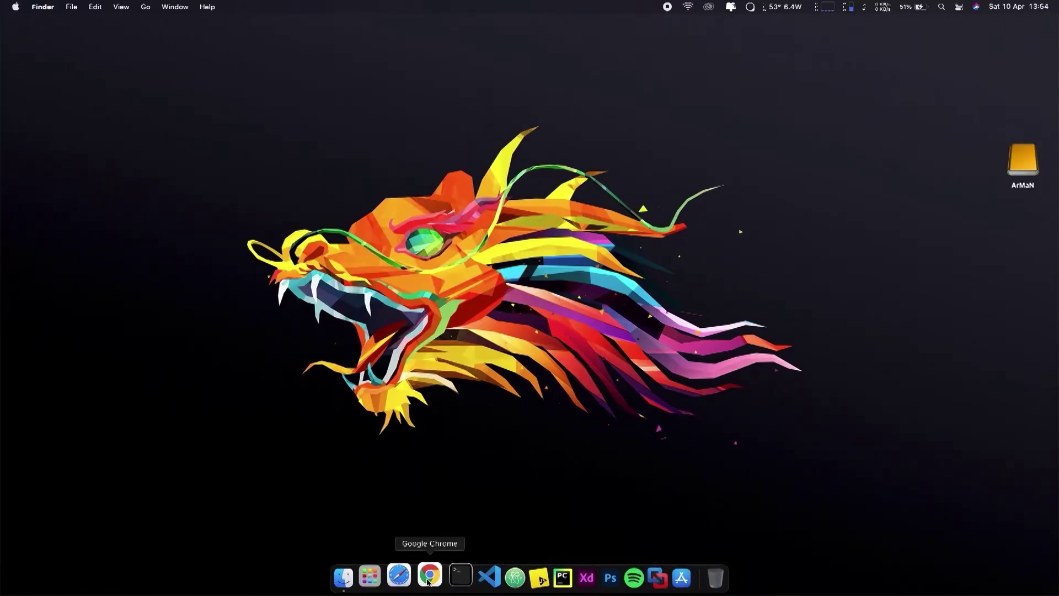
Step: In Chrome, search Google for 'apple alc supported codec lits'
click(430, 577)
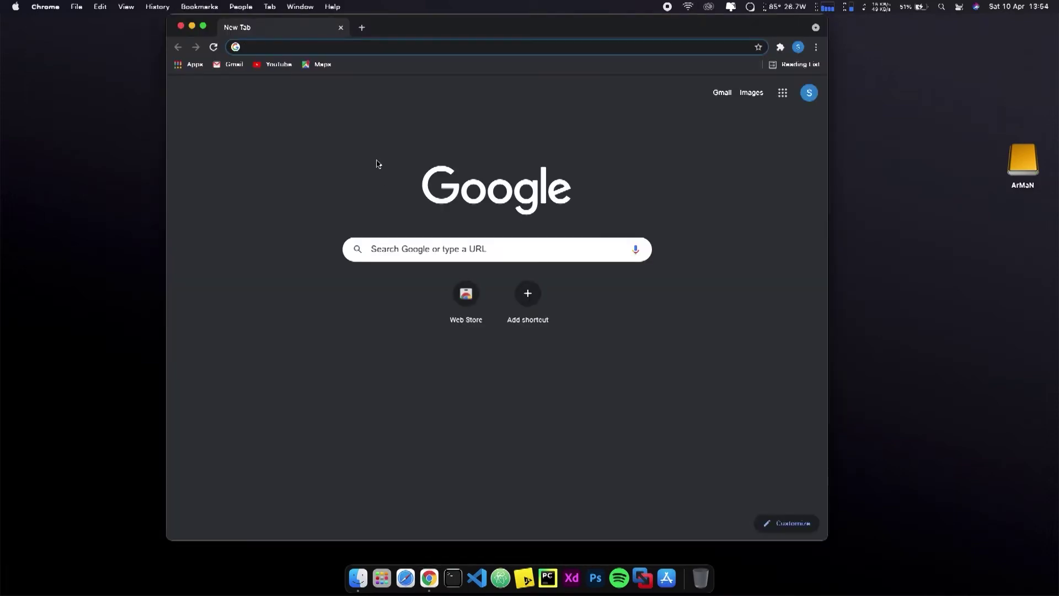
text(a1)
key(BackSpace)
key(BackSpace)
text(a)
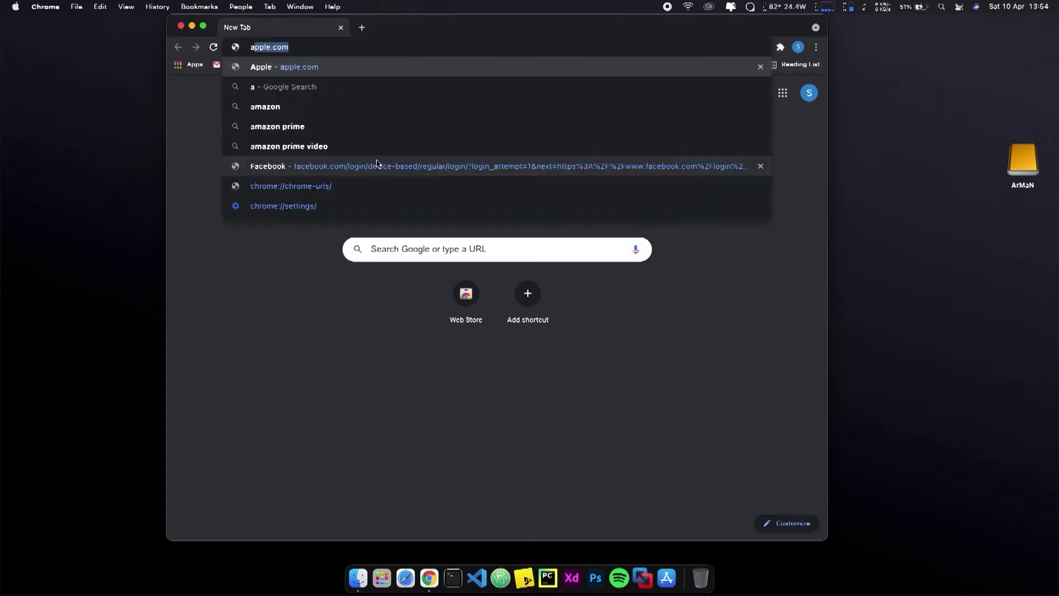
text(pple alc )
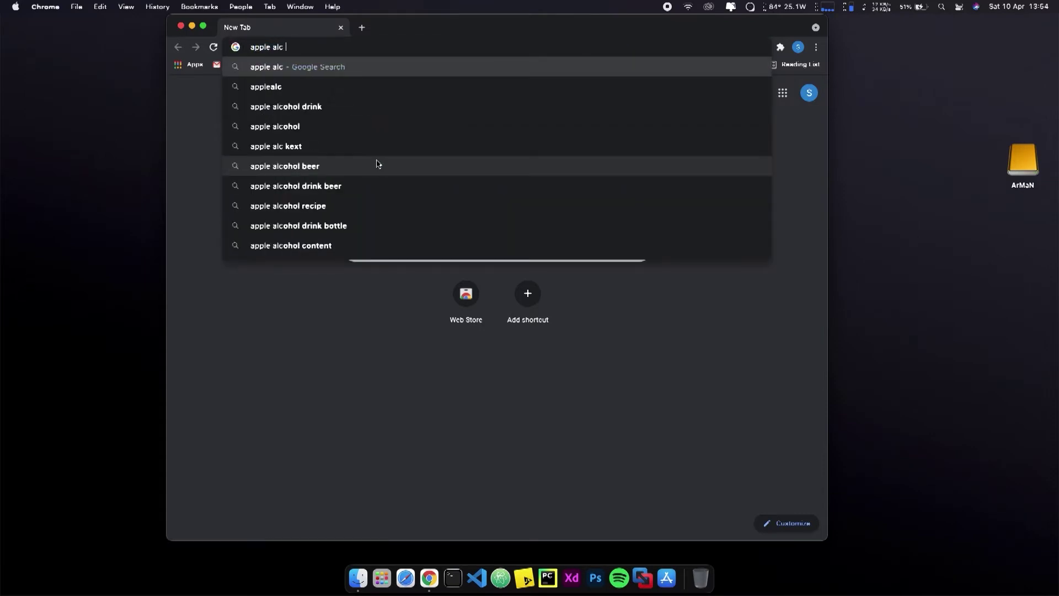
text(supp)
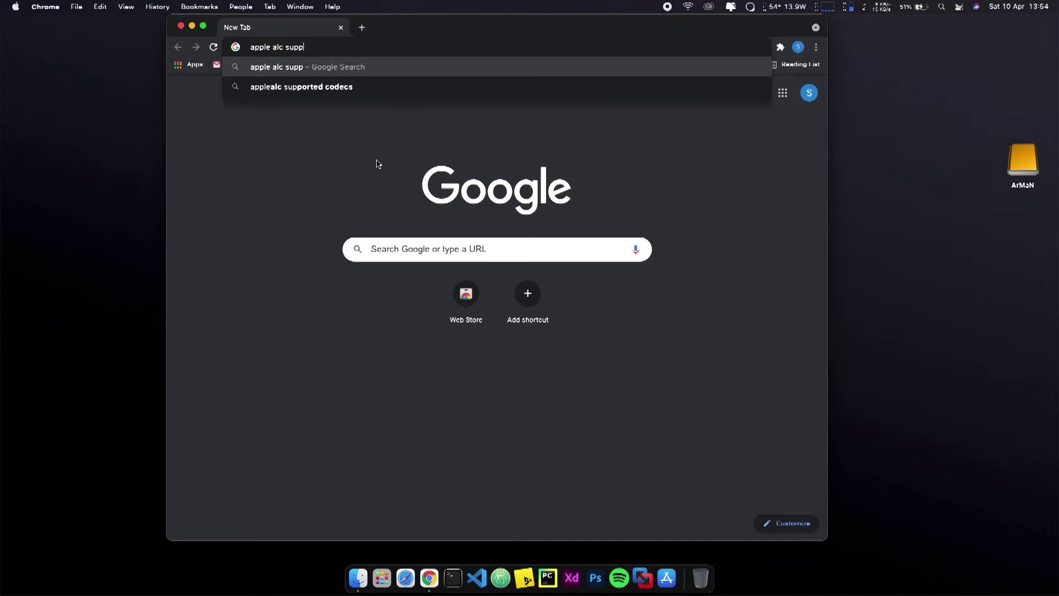
text(orted )
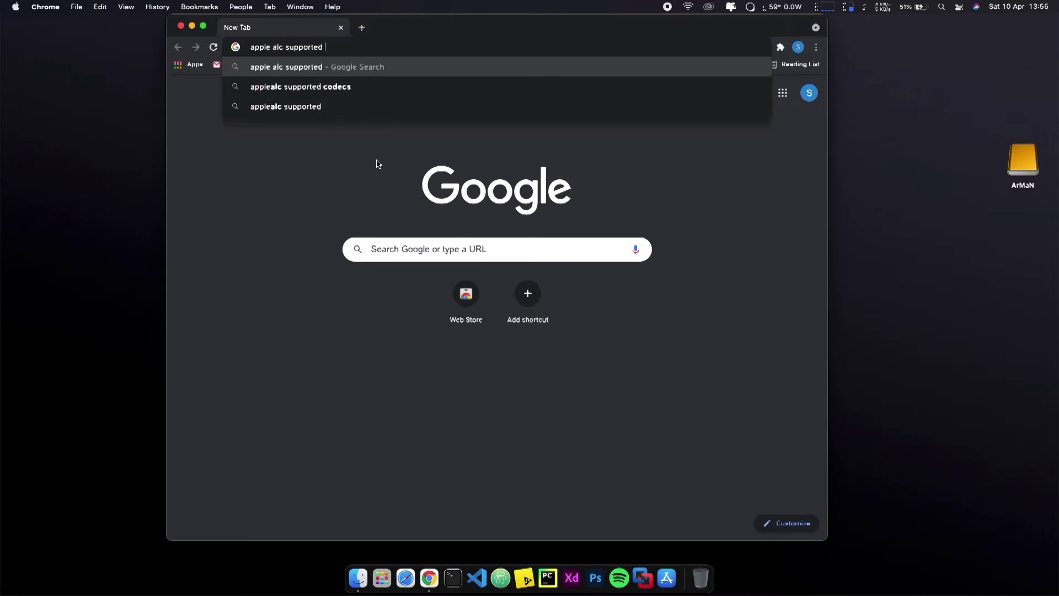
text(codec)
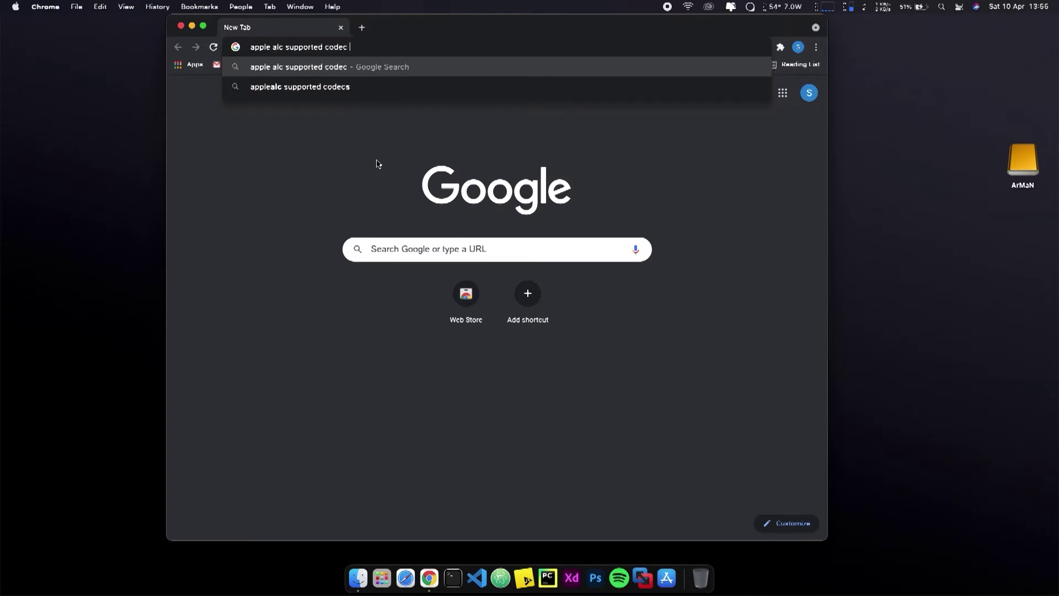
text( lits)
key(Return)
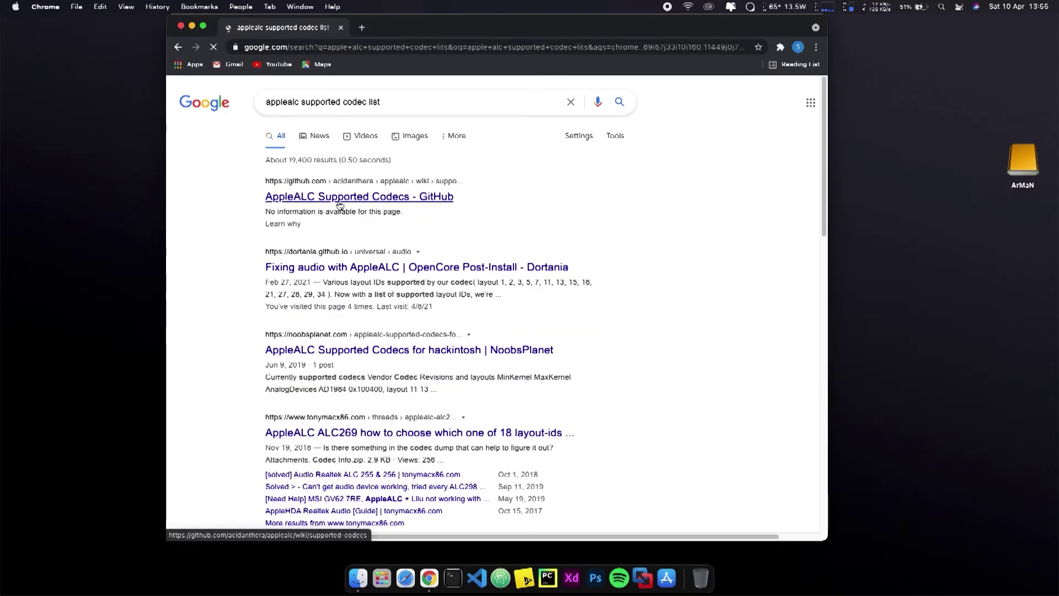
Step: Open the AppleALC Supported Codecs wiki full screen and select the ALC233 layout numbers
click(368, 197)
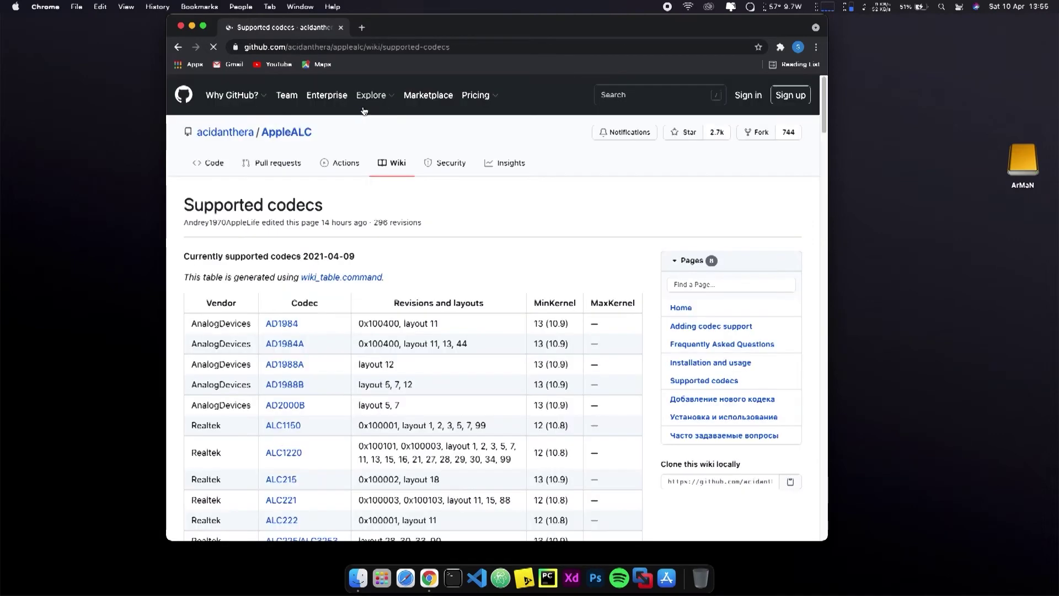
click(203, 26)
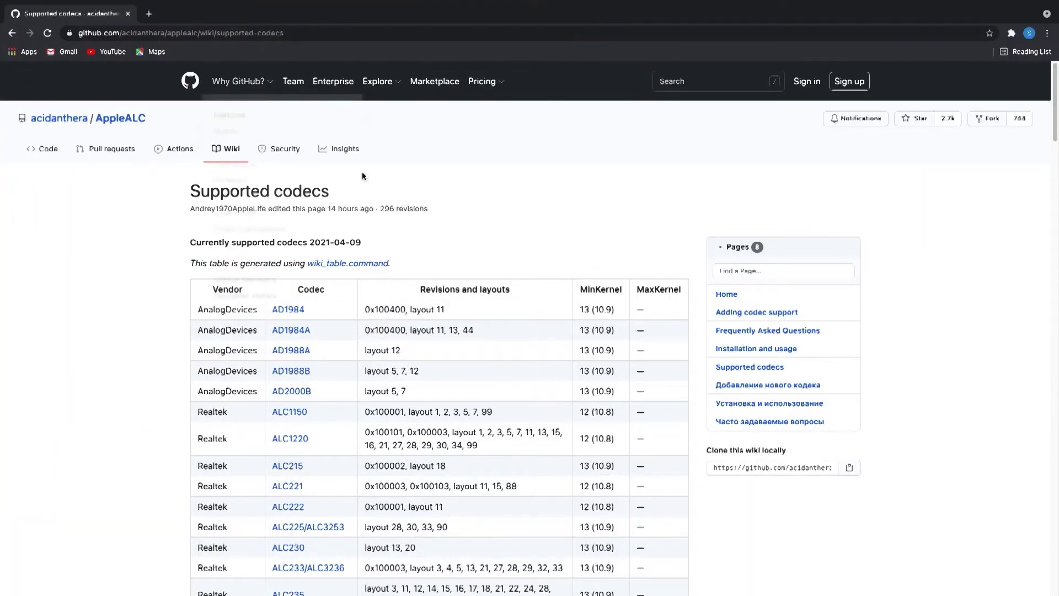
scroll(487, 205, down, 3)
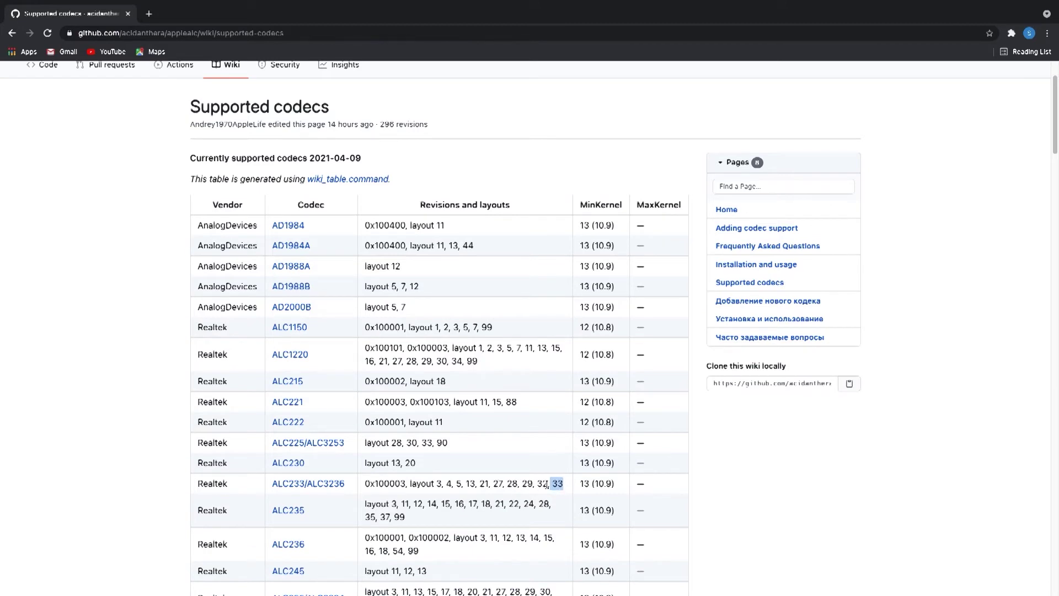
drag(546, 484, 439, 485)
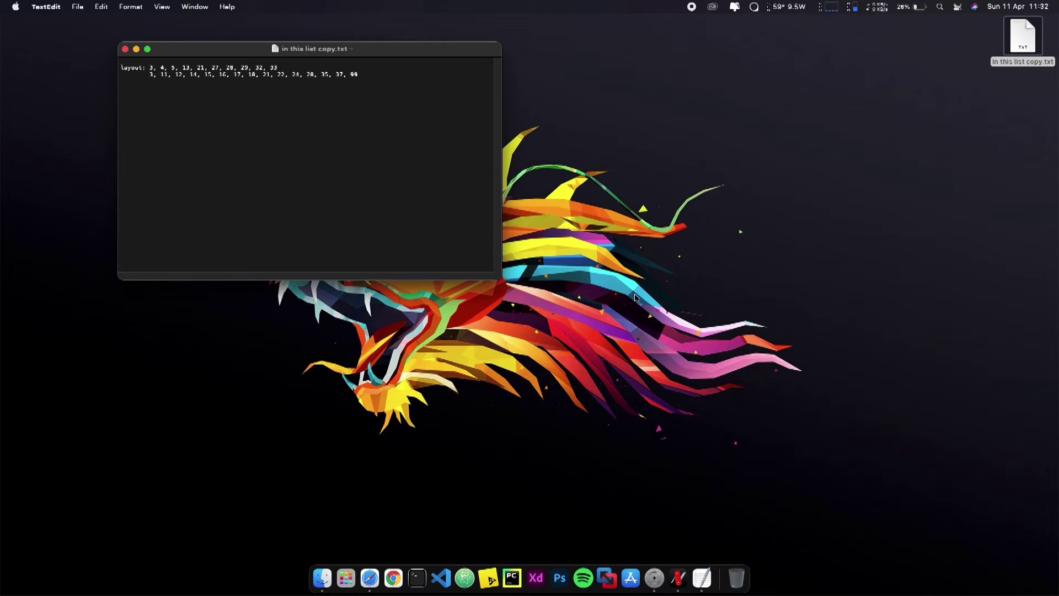
Step: Mount the EFI partition from OpenCore Configurator's menu-bar mounter, authorizing with the admin password
click(654, 577)
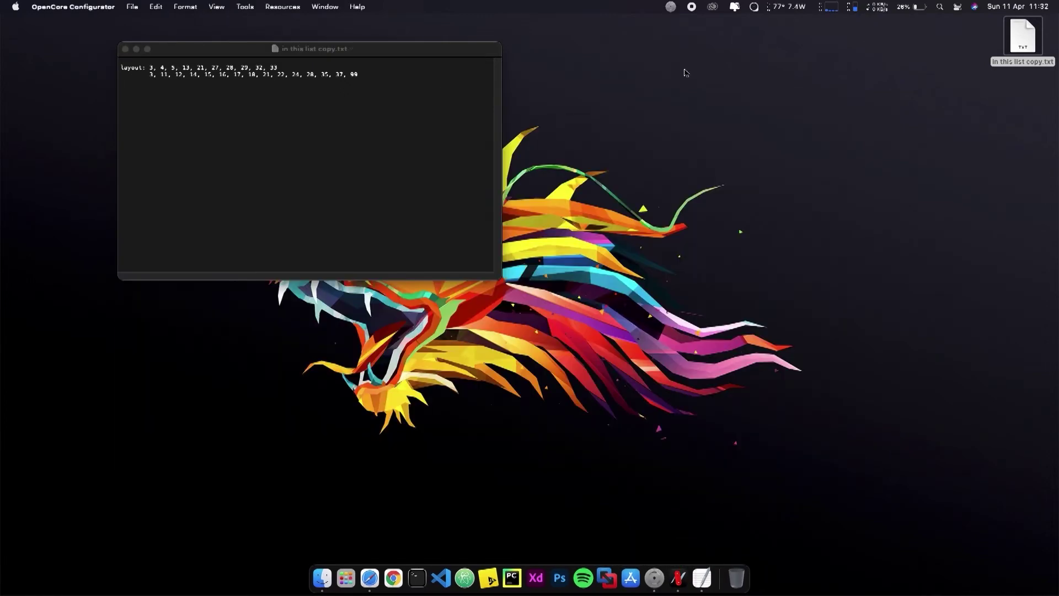
click(670, 6)
click(694, 38)
click(701, 70)
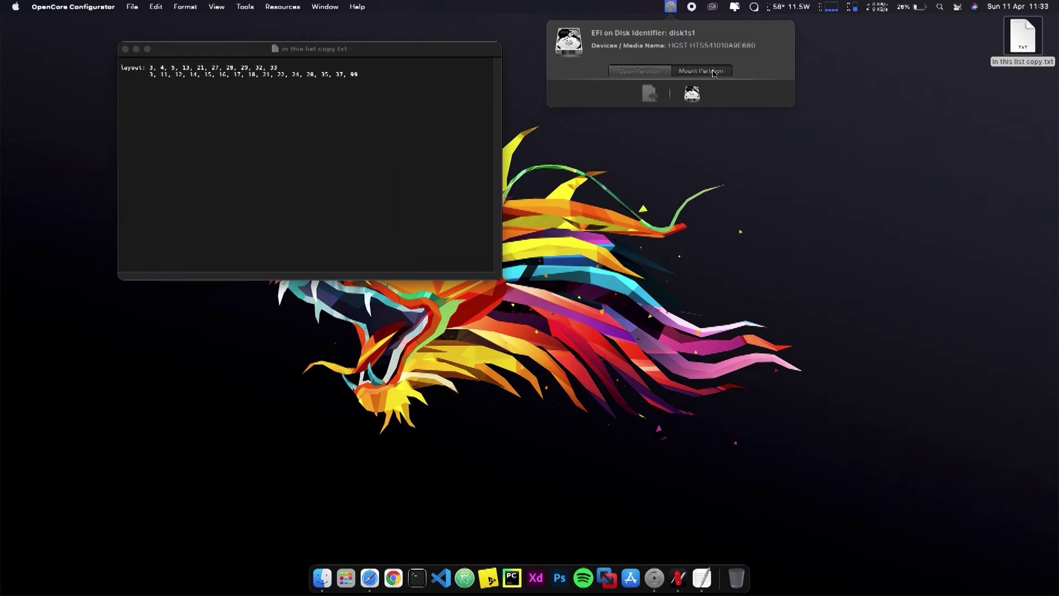
text(****)
key(Return)
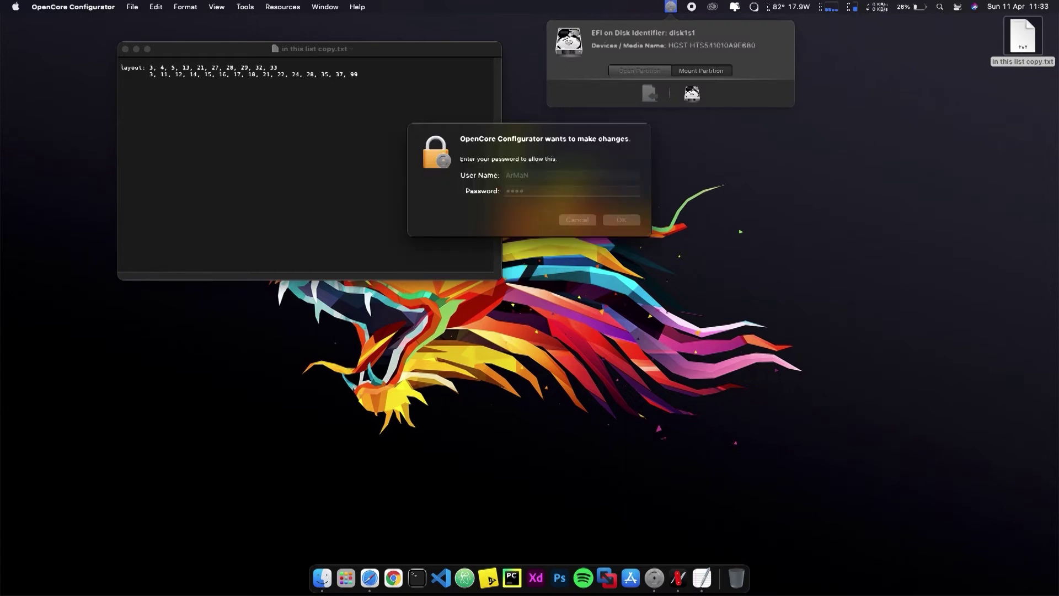
Step: Open EFI > OC > config.plist from the mounted partition in OpenCore Configurator
click(647, 73)
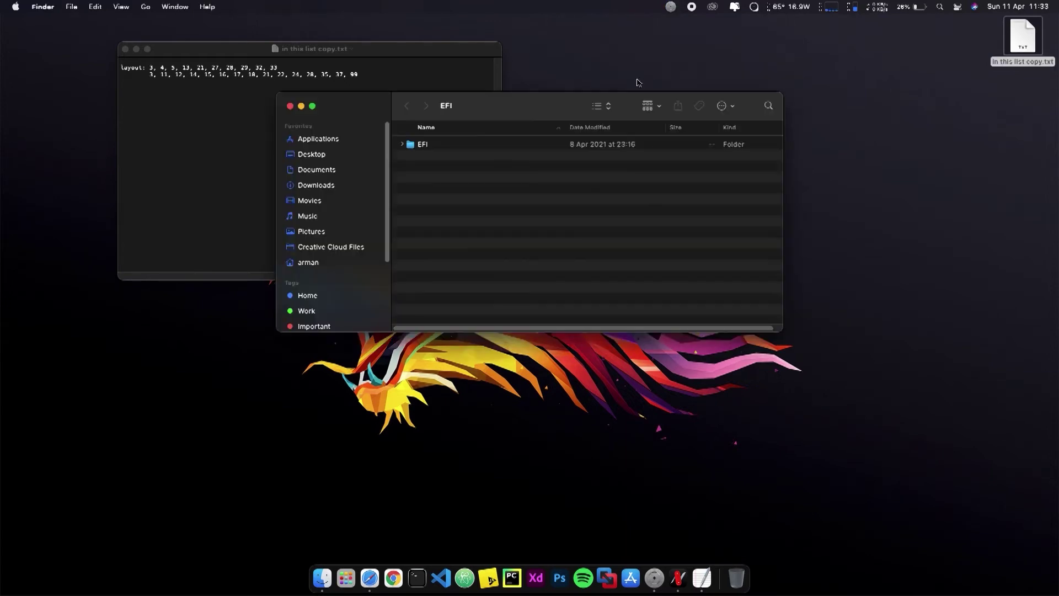
click(402, 144)
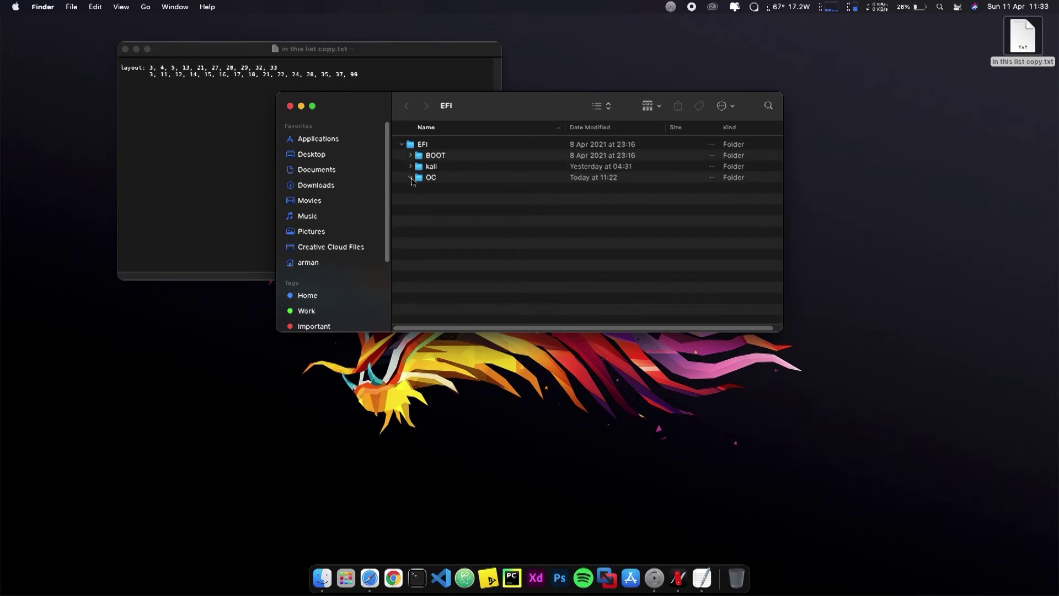
click(411, 177)
double_click(440, 210)
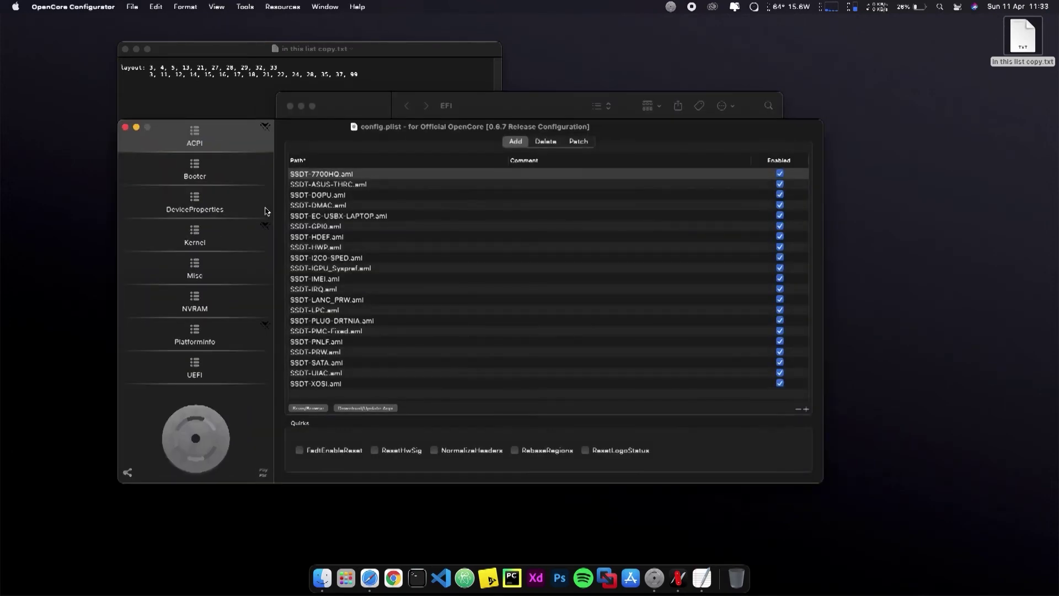
Step: Show DeviceProperties for PciRoot(0x0)/Pci(0x1f,0x3) and select its CM233 model property
click(230, 208)
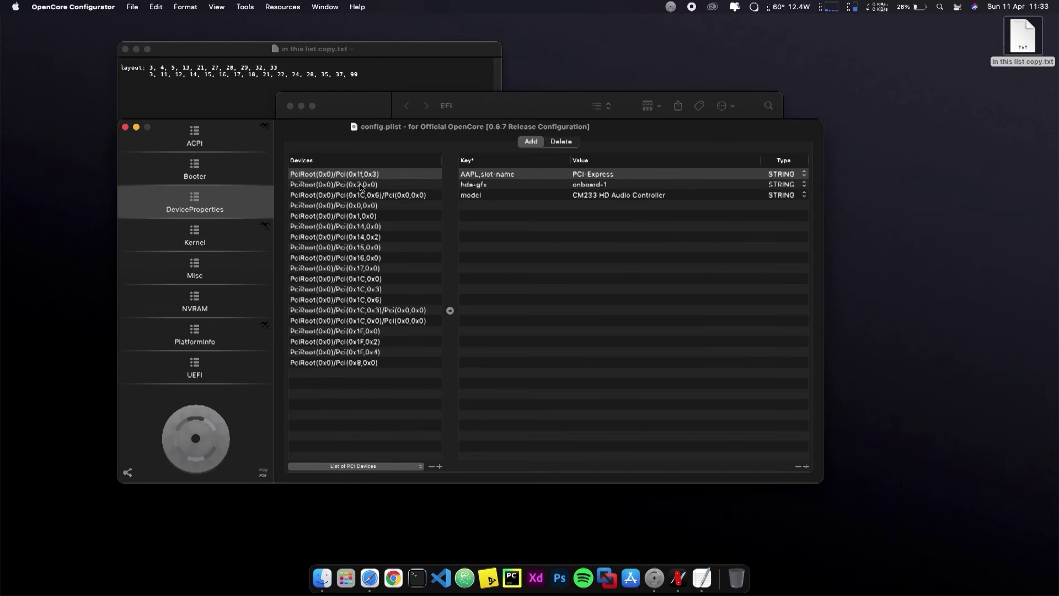
click(362, 184)
click(368, 174)
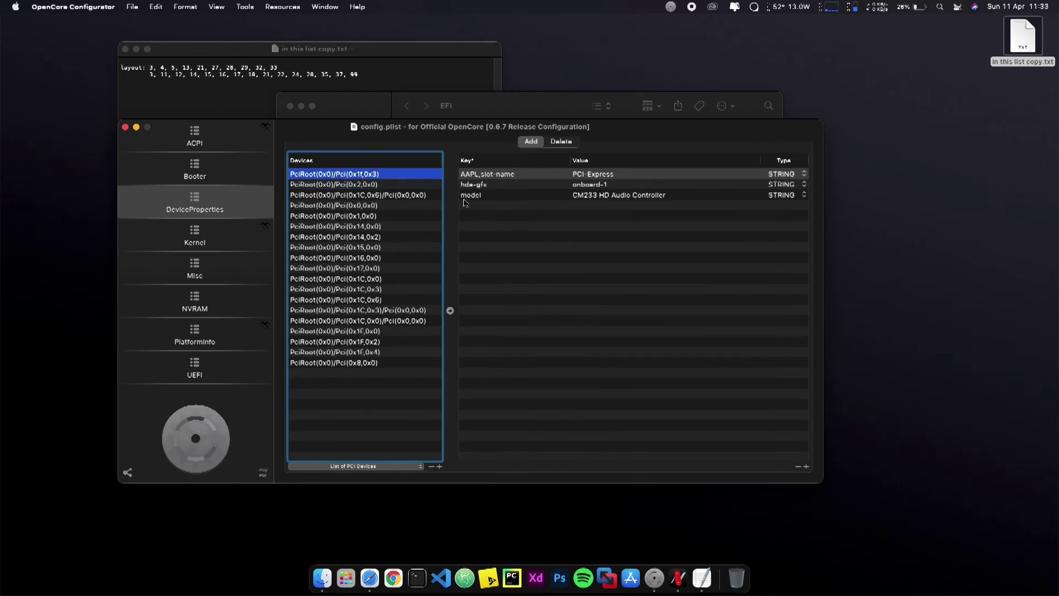
click(592, 197)
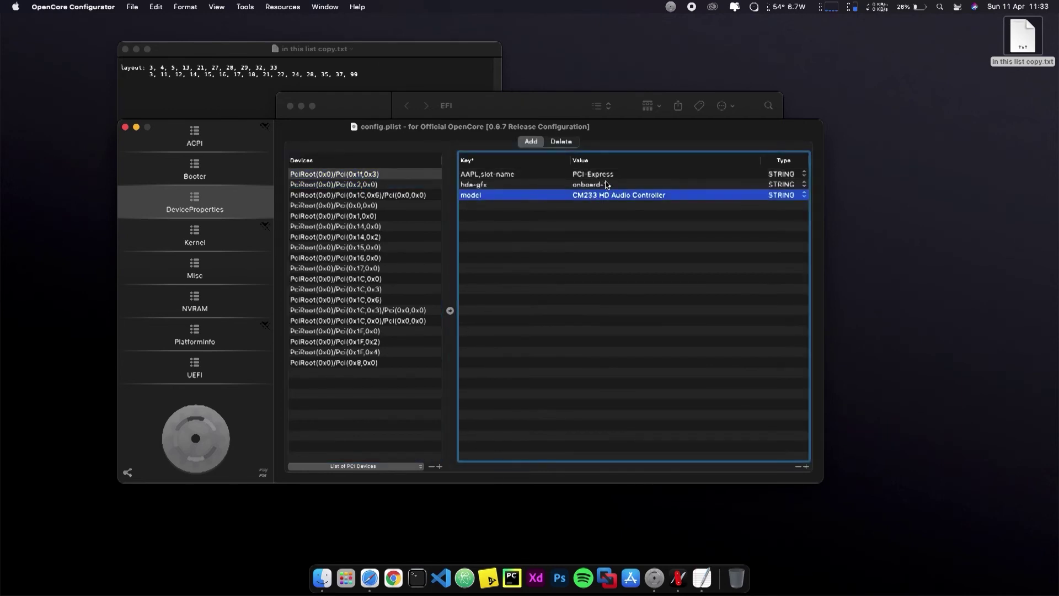
Step: Open the third NVRAM UUID's boot-args value for editing
click(222, 293)
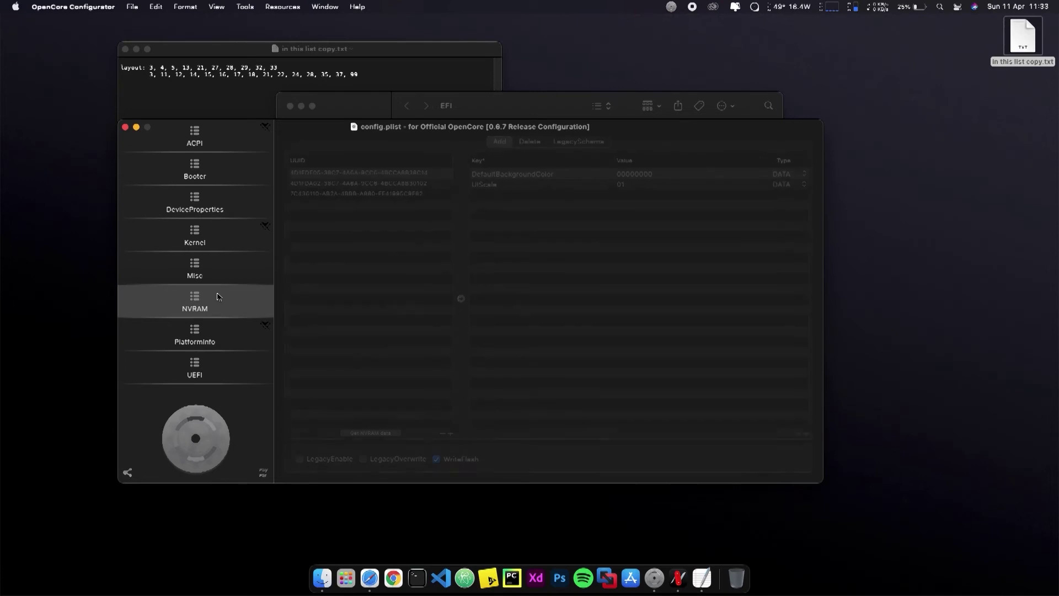
click(368, 193)
click(676, 184)
click(676, 184)
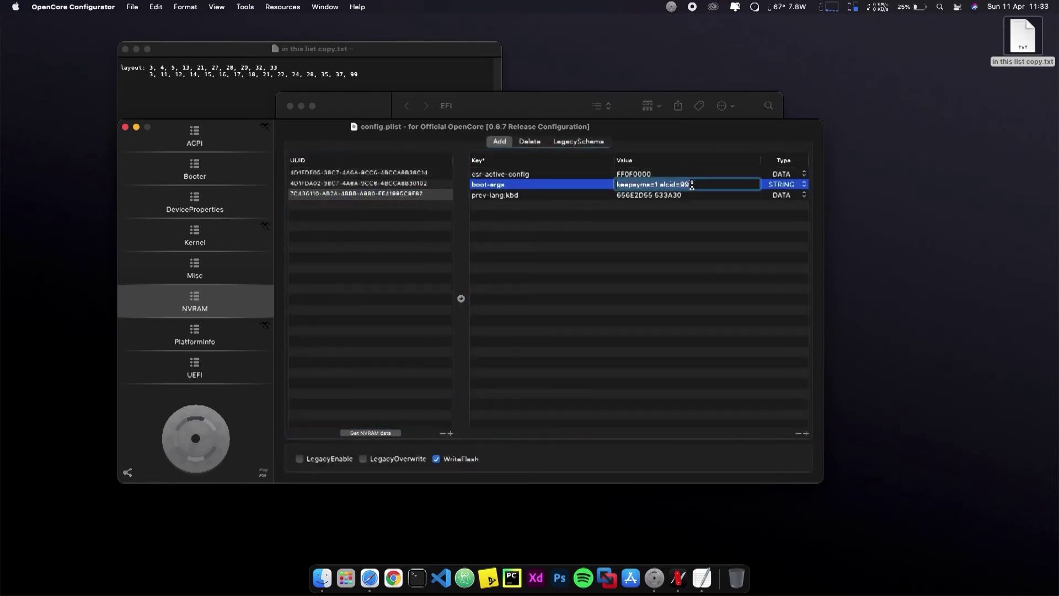
click(696, 184)
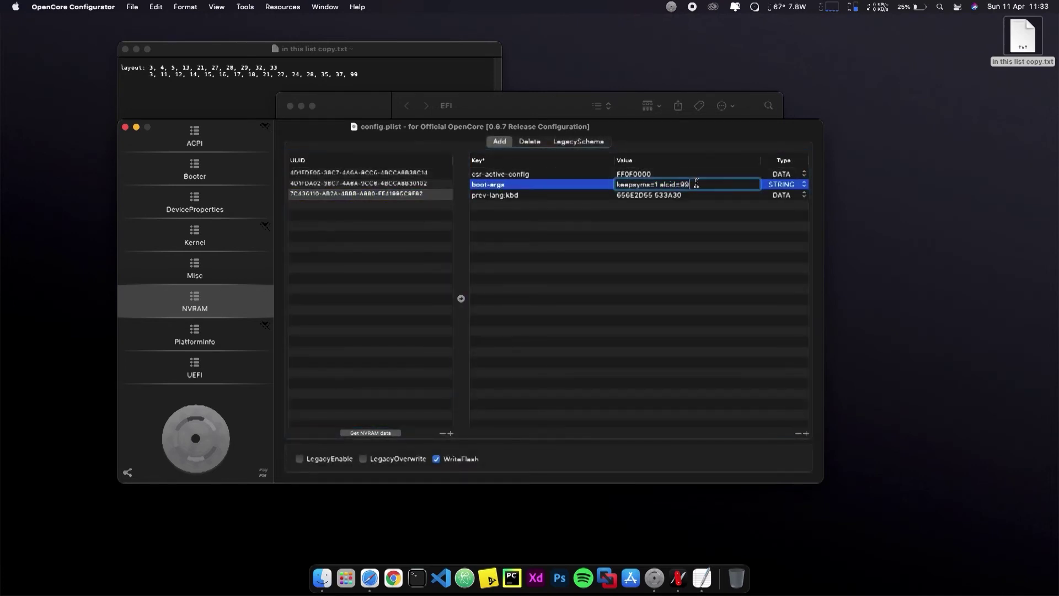
Step: Review the layout ID lines in the TextEdit note
click(375, 75)
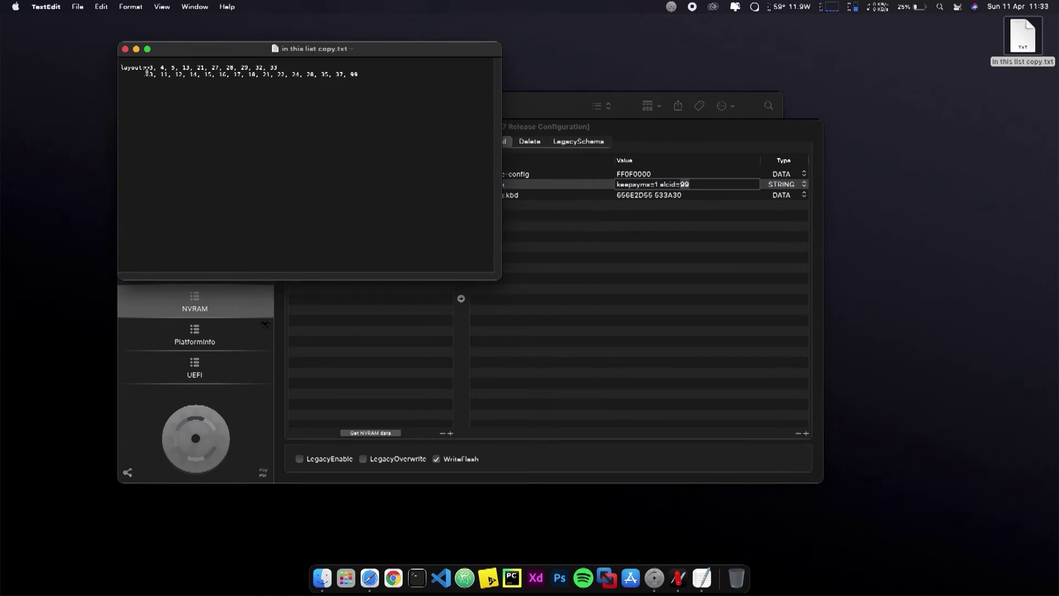
drag(149, 67, 176, 81)
triple_click(173, 68)
drag(269, 79, 362, 75)
click(363, 105)
Step: Finish editing the boot-args value and return to DeviceProperties
click(709, 185)
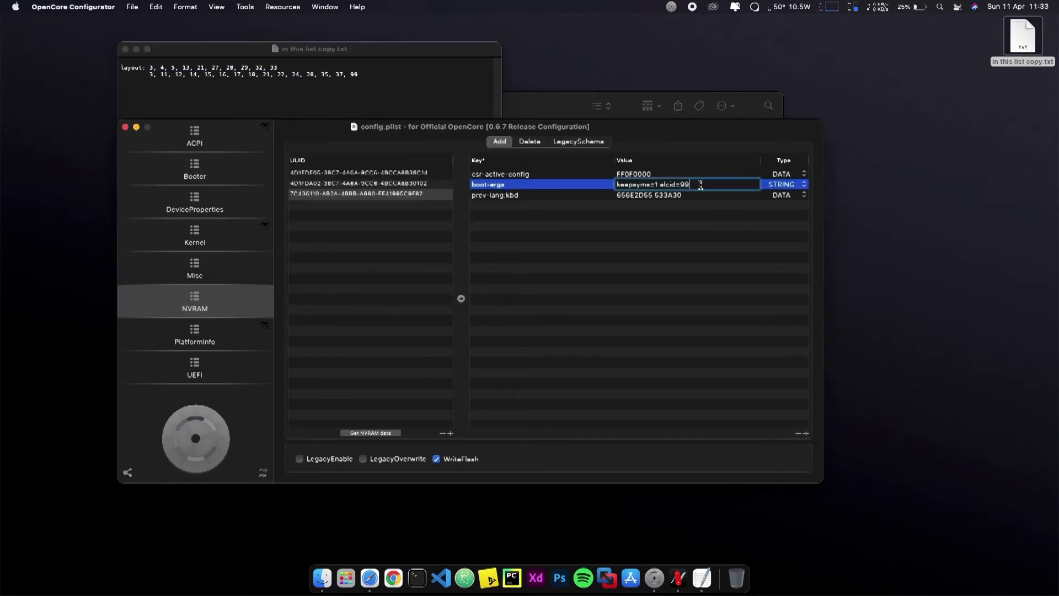
click(713, 215)
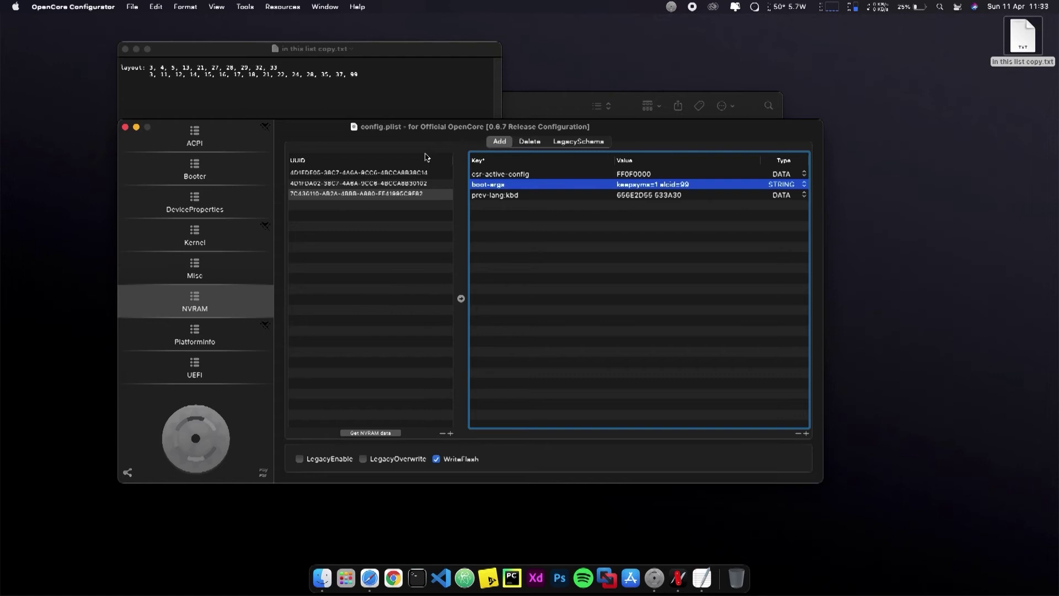
click(226, 203)
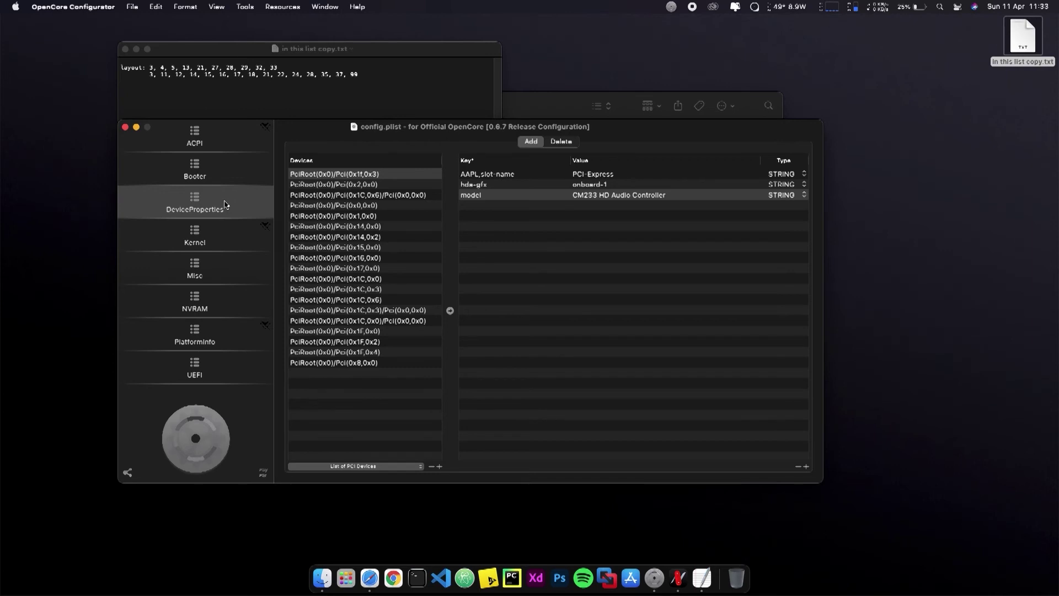
Step: Add a new property to the audio device with the key layout-id
click(806, 466)
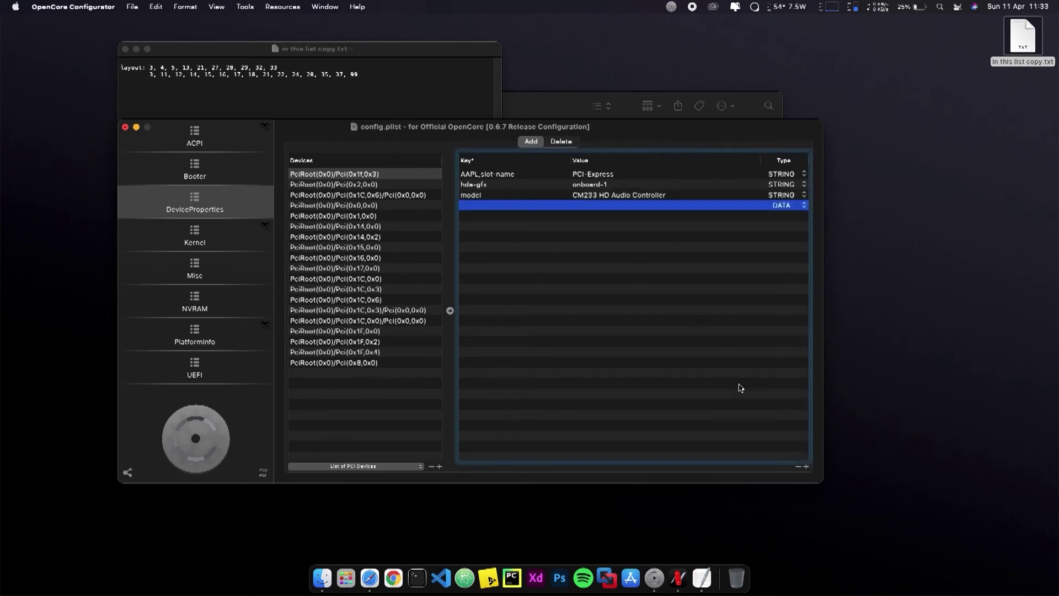
double_click(508, 208)
text(lay)
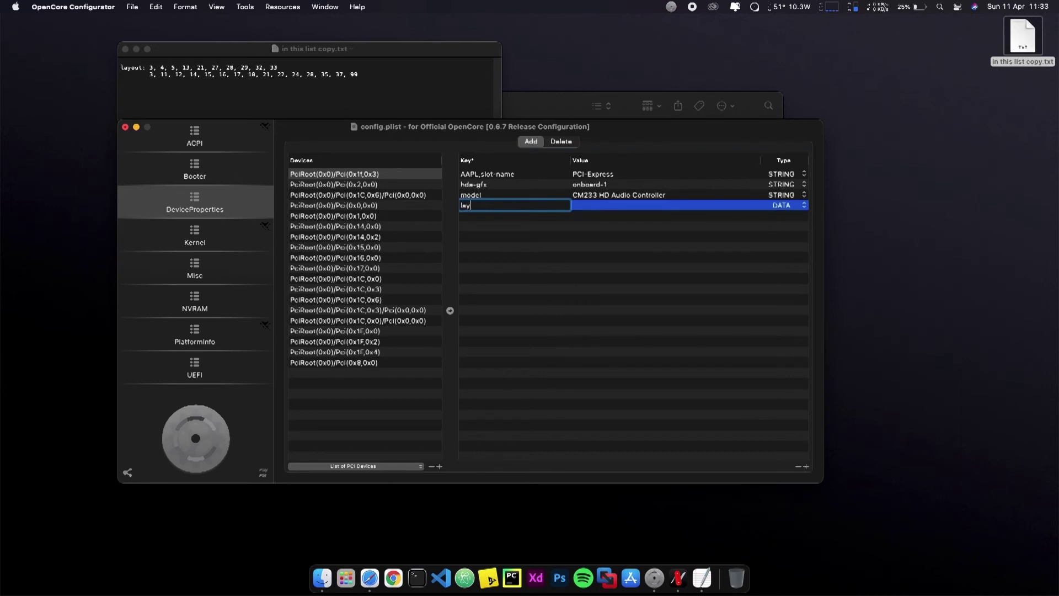
text(out-id)
key(Return)
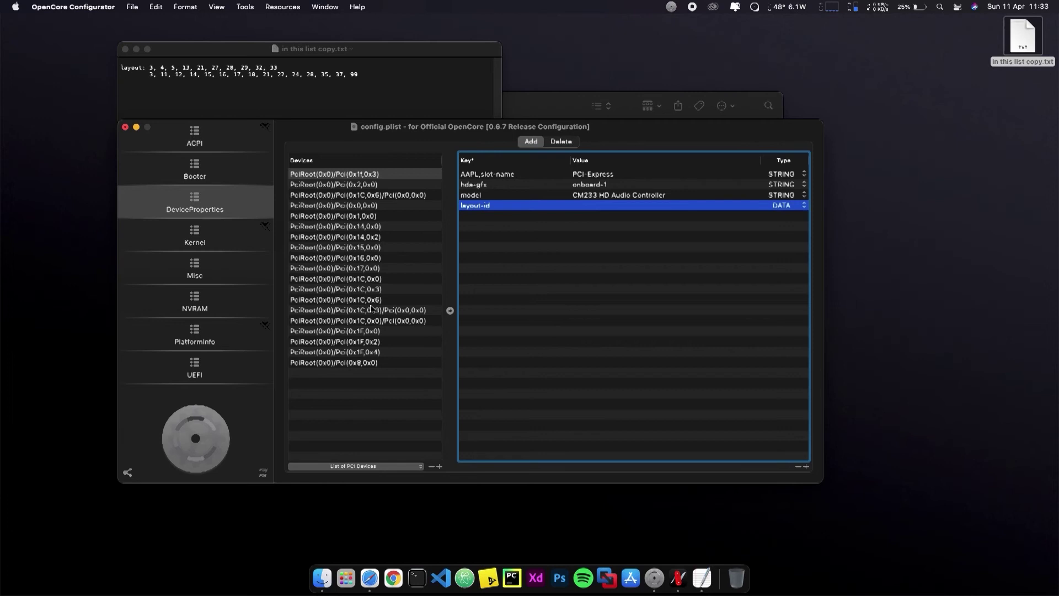
Step: Check alcid=99 in the NVRAM boot-args, then bring up Terminal
click(195, 304)
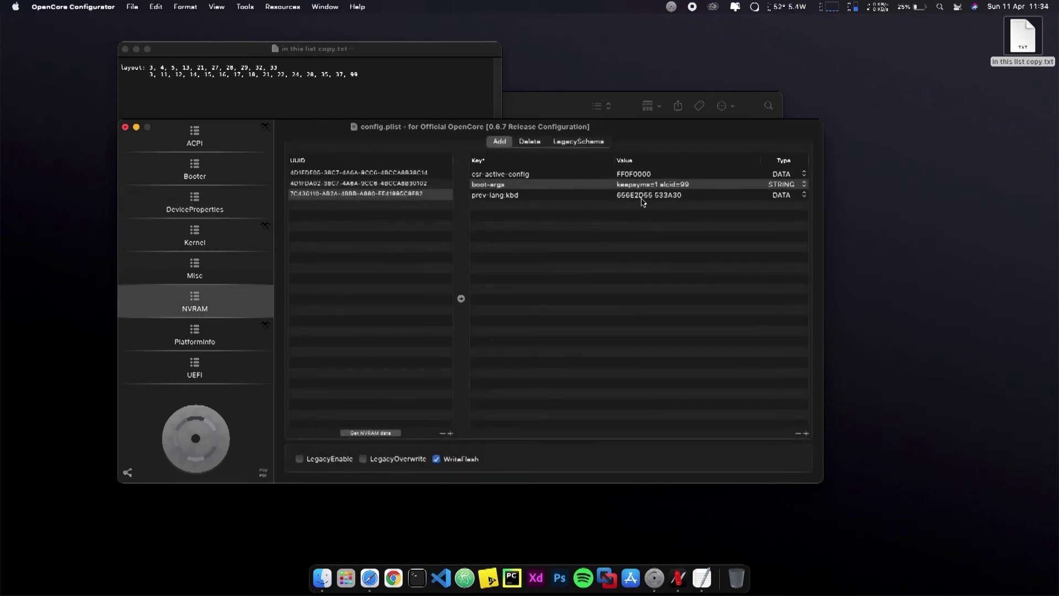
click(689, 184)
click(701, 184)
drag(701, 184, 660, 185)
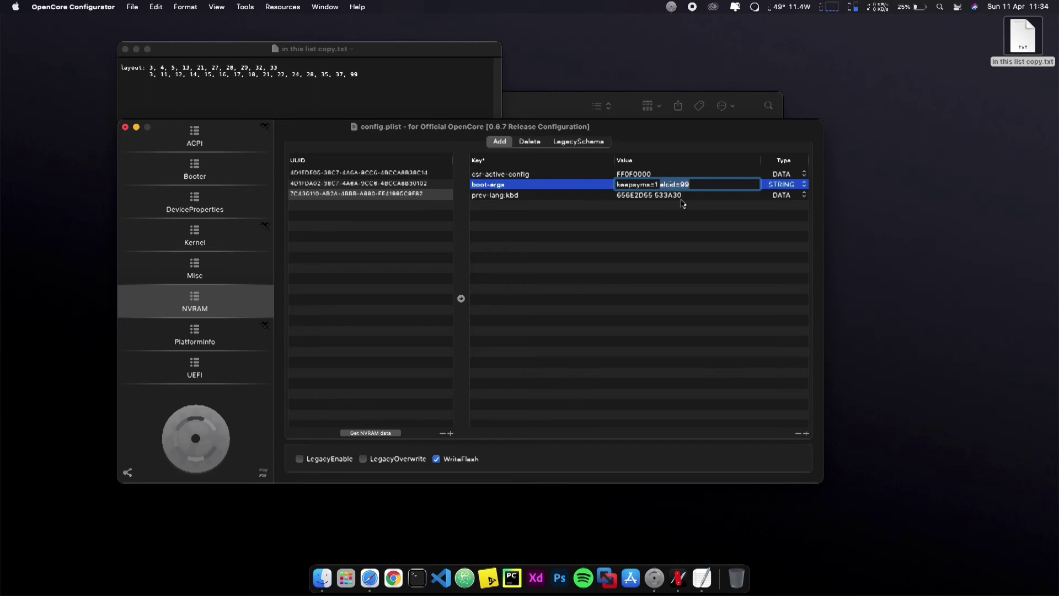
click(717, 184)
click(424, 568)
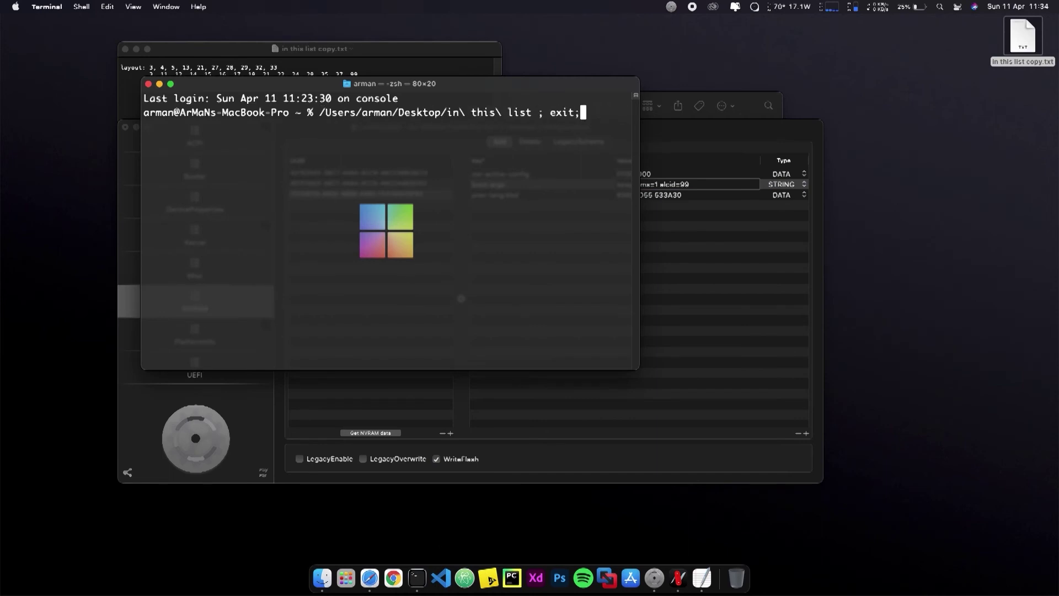
Step: Convert 99 to hex with printf (result 63) and note layout-id= 63 00 00 00
key(Up)
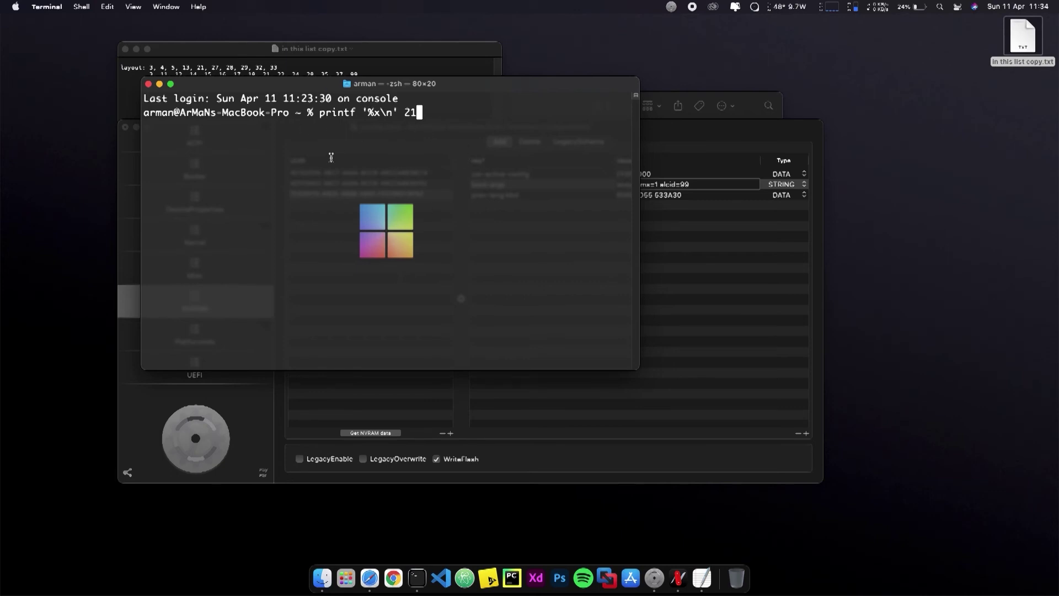
key(BackSpace)
key(BackSpace)
text(99)
key(Return)
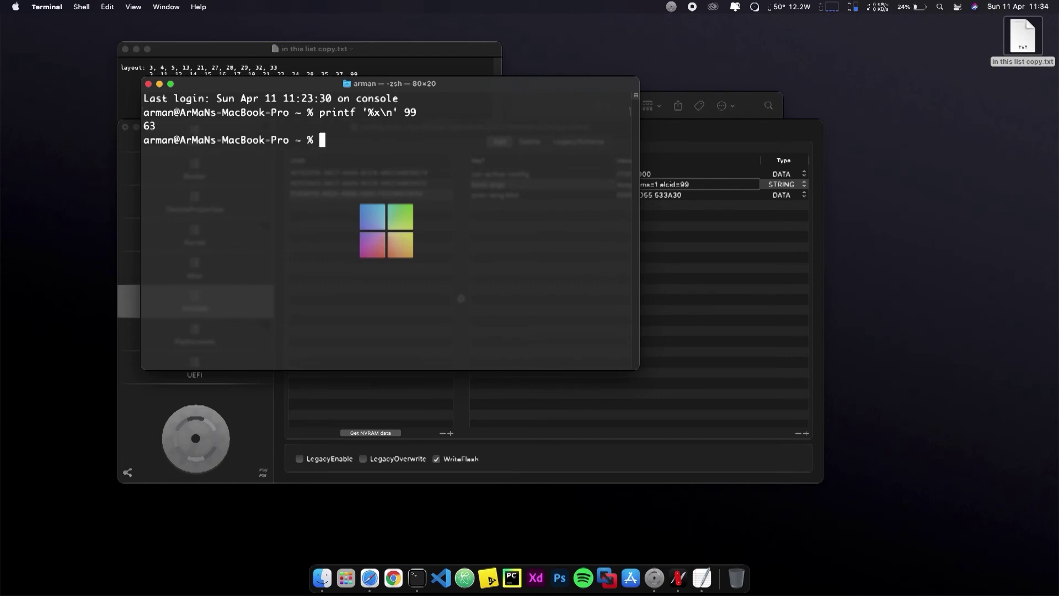
drag(161, 129, 138, 129)
text(layout-id= 6)
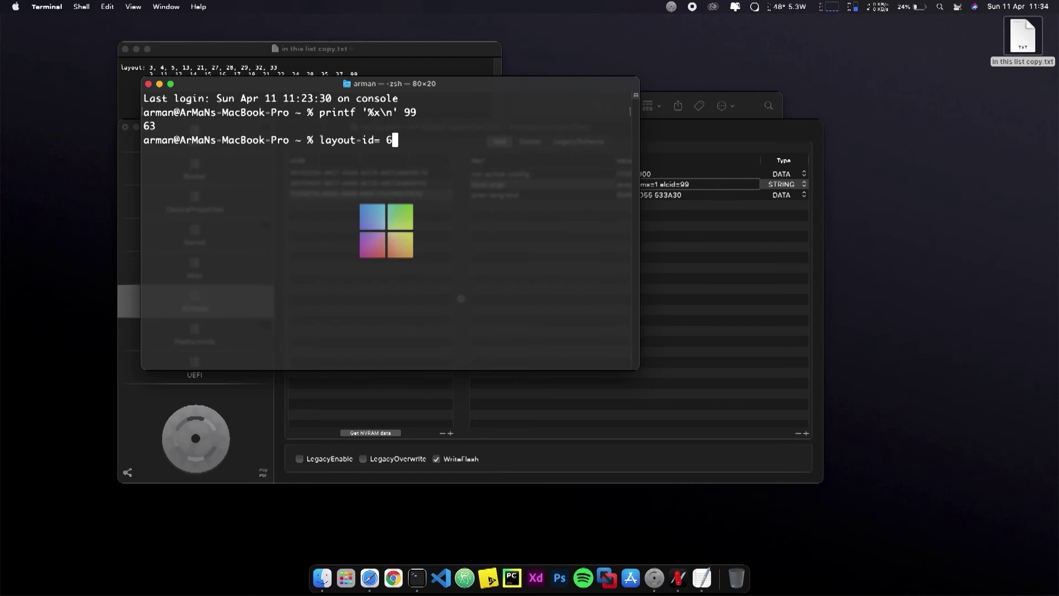
text(3 00 00 00)
drag(455, 141, 388, 142)
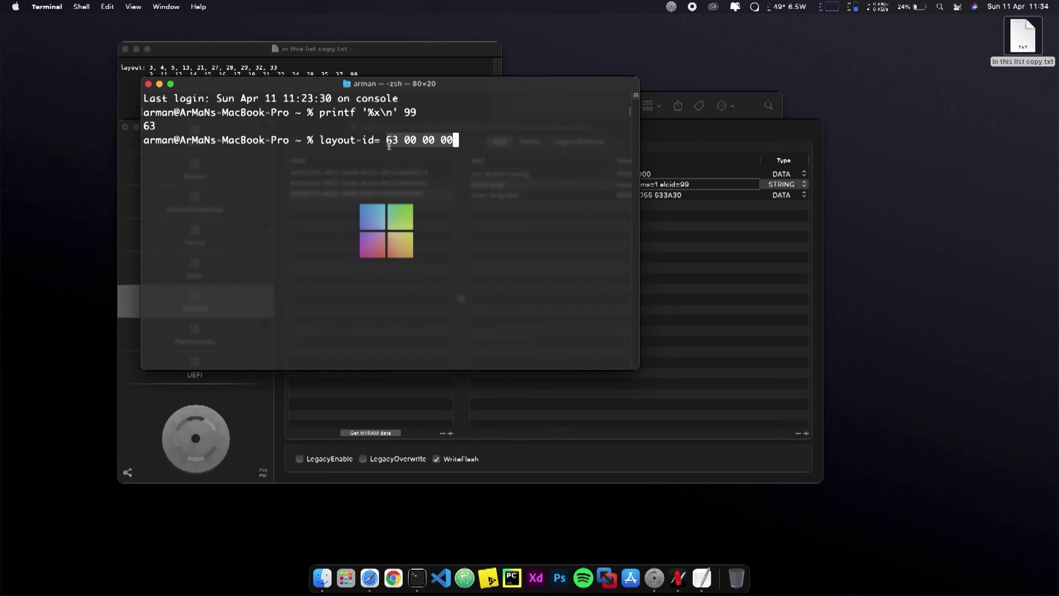
Step: Set the audio device's layout-id value to 63000000 in DeviceProperties
click(672, 236)
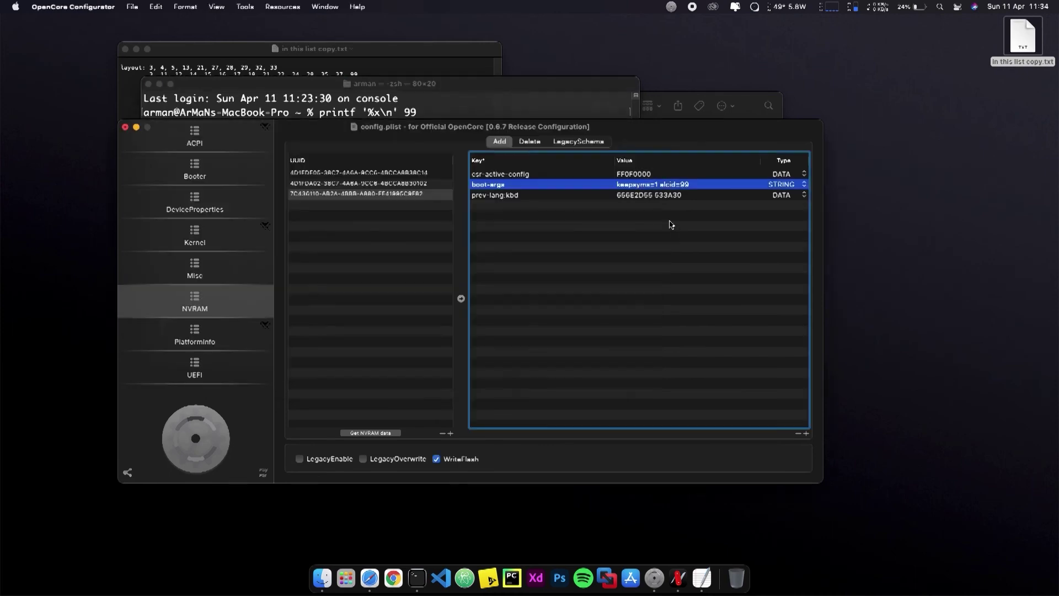
click(232, 216)
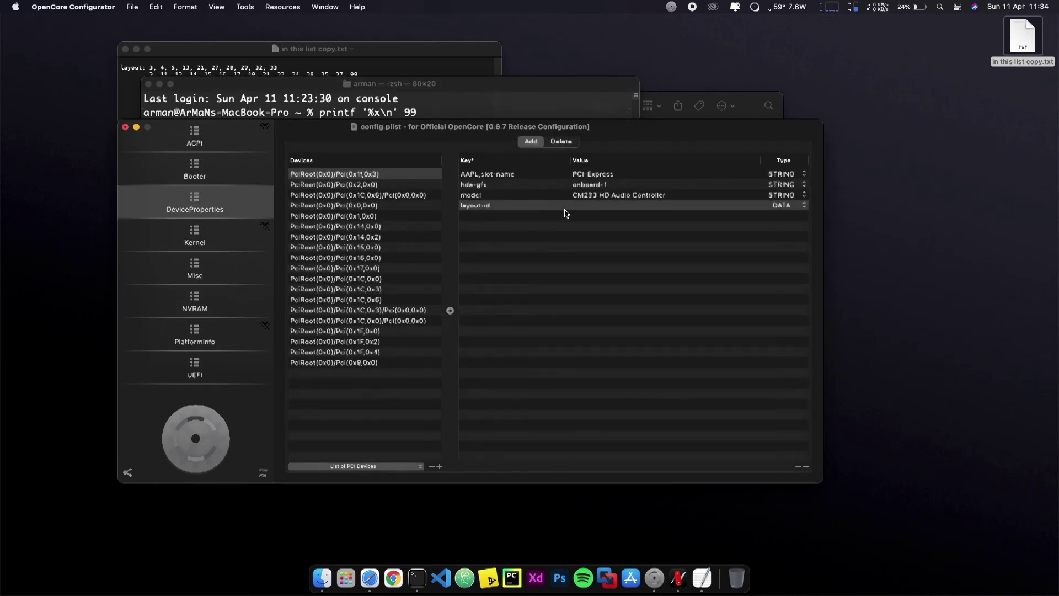
double_click(592, 206)
text(6)
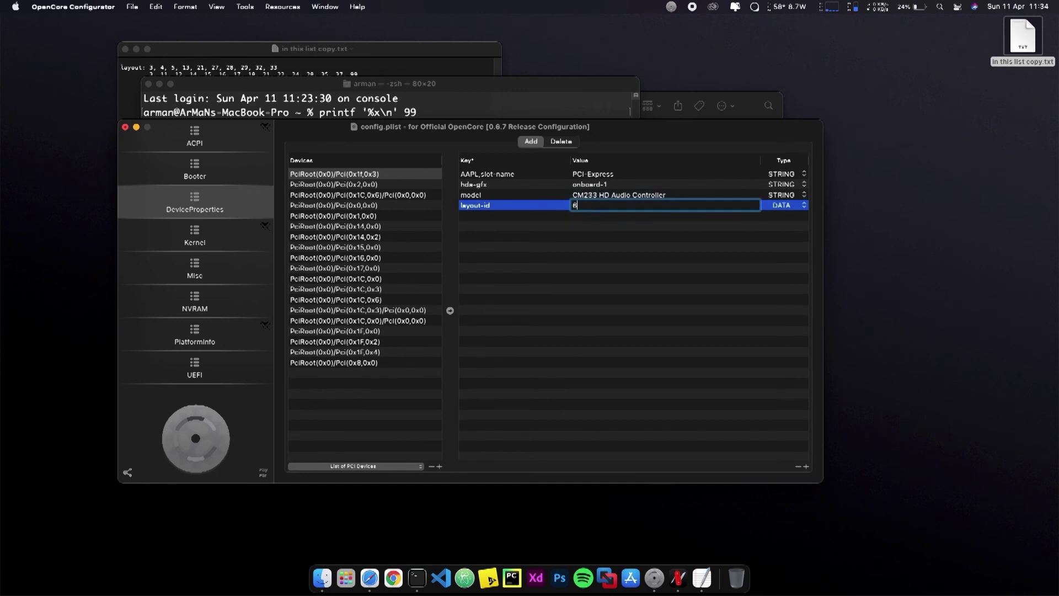
text(3000000)
key(Return)
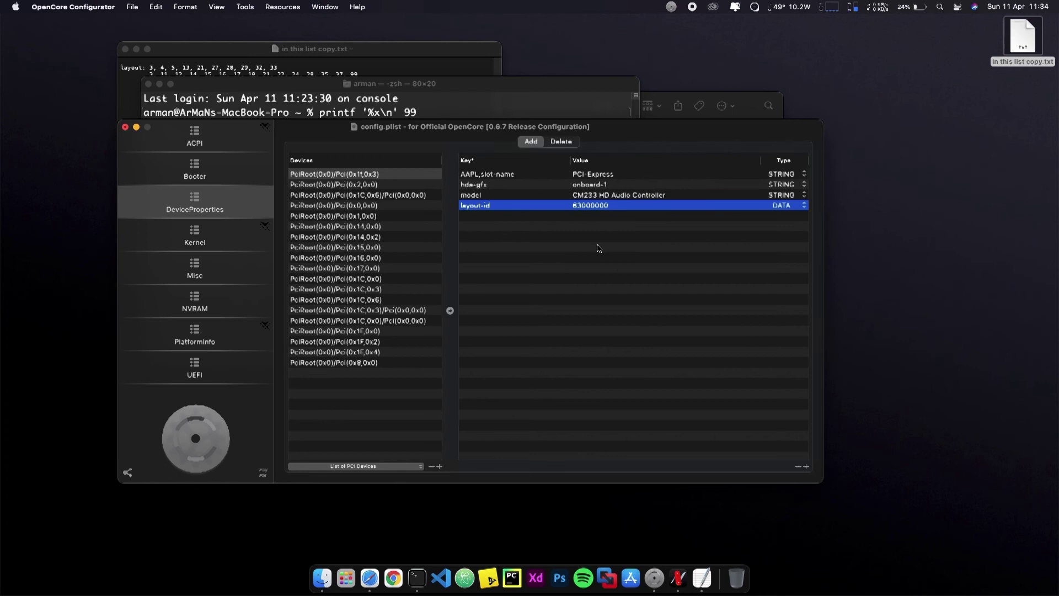
Step: Delete alcid=99 from the NVRAM boot-args, leaving only keepsyms=1
click(207, 308)
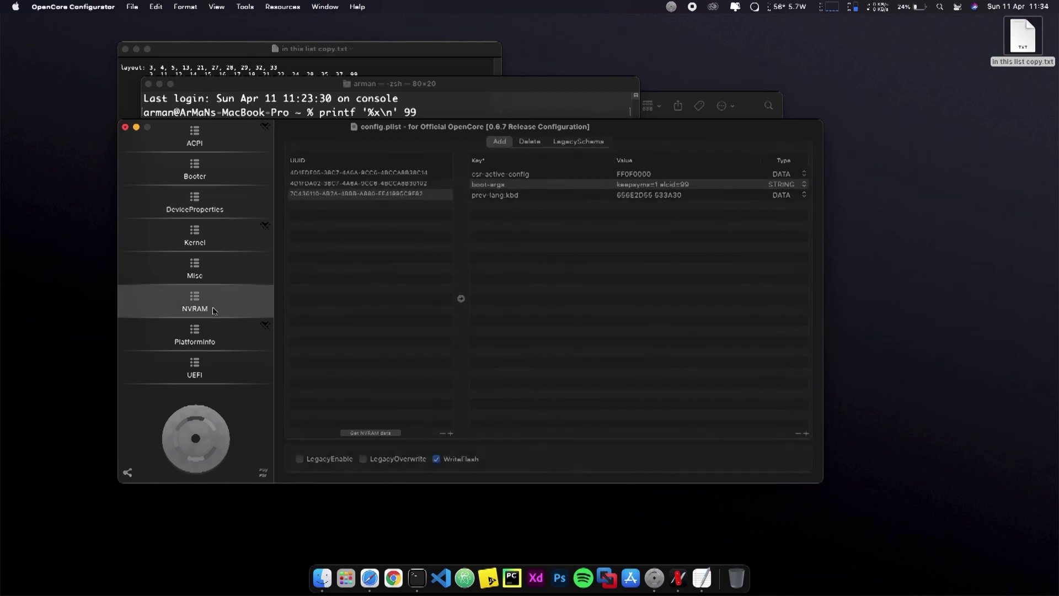
click(625, 187)
click(629, 184)
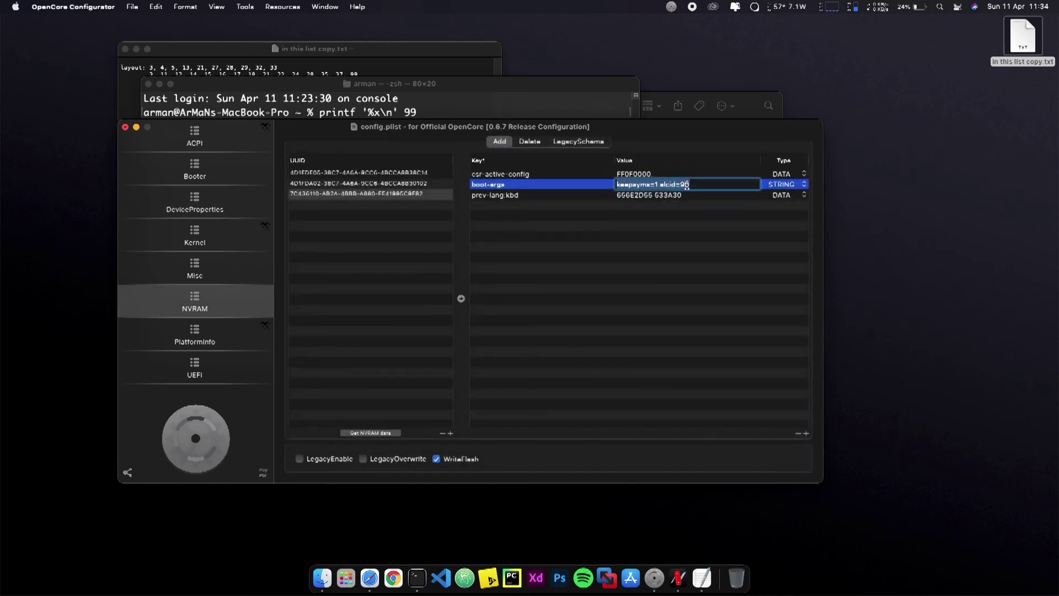
drag(689, 185, 664, 184)
key(BackSpace)
key(BackSpace)
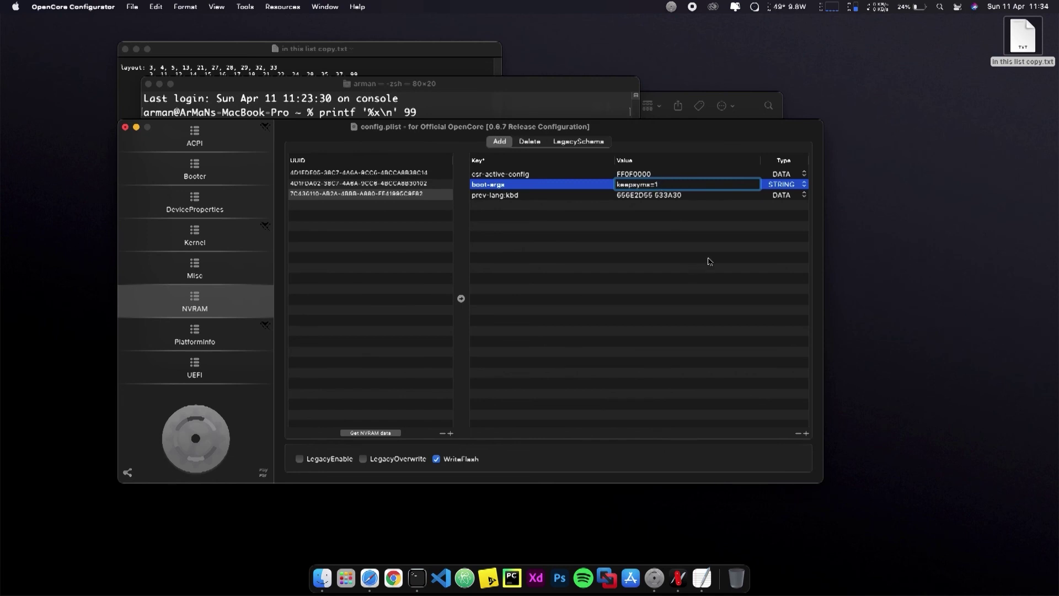
key(Return)
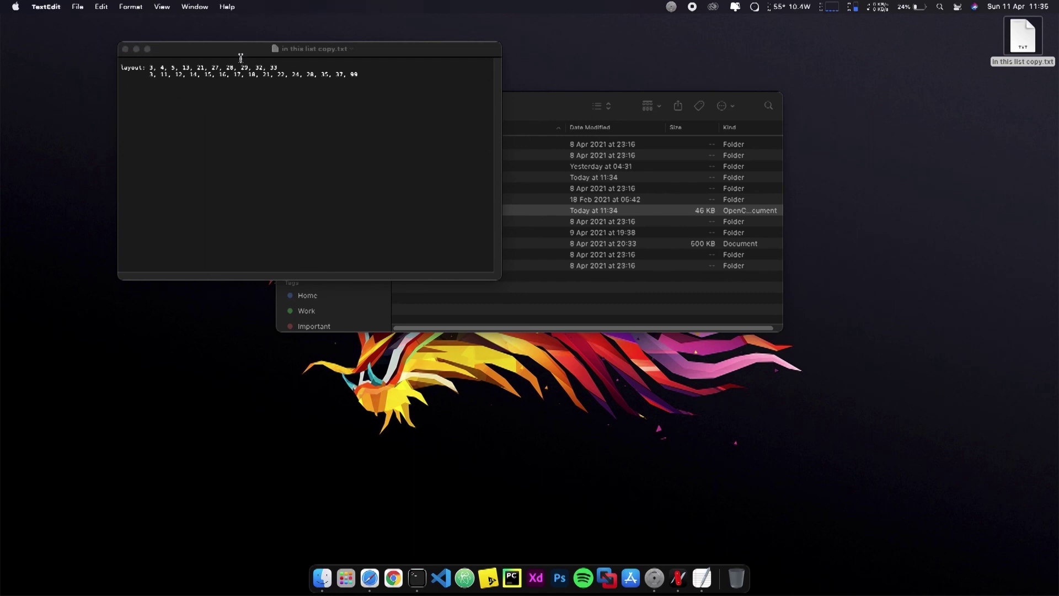
Step: Move the layout-ID text window aside and close the Finder window showing the EFI OC folder
drag(238, 52, 175, 51)
click(522, 105)
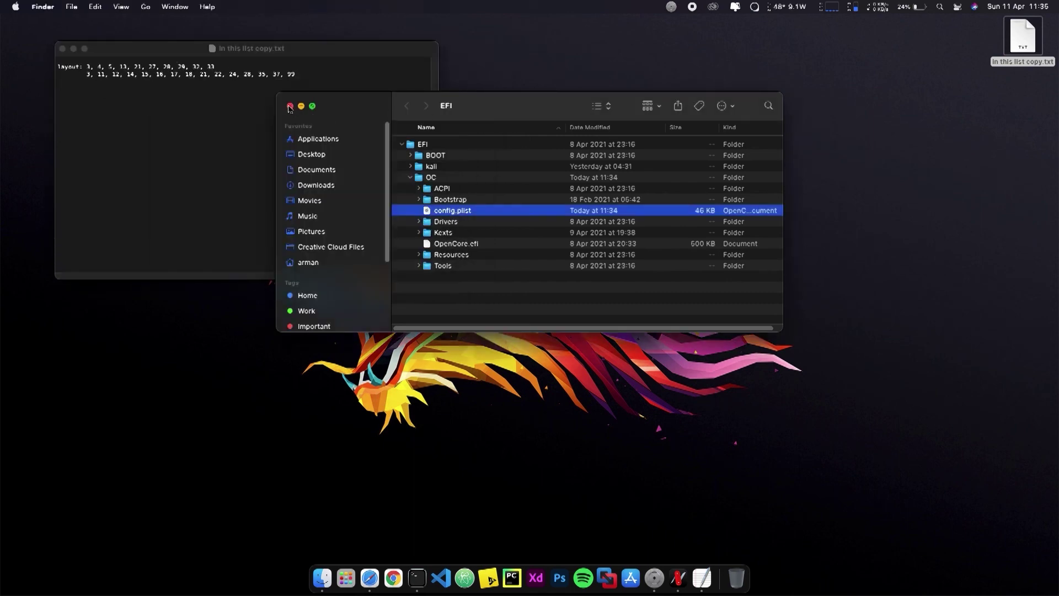
click(289, 106)
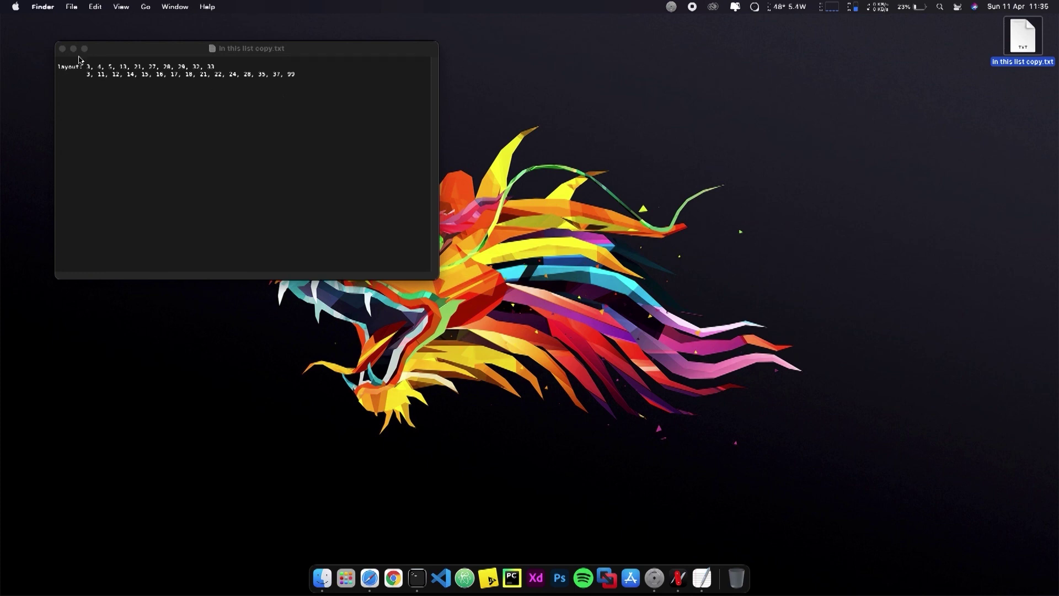
Step: Close the TextEdit layout-ID note and deselect the 'in this list copy.txt' desktop icon
click(62, 49)
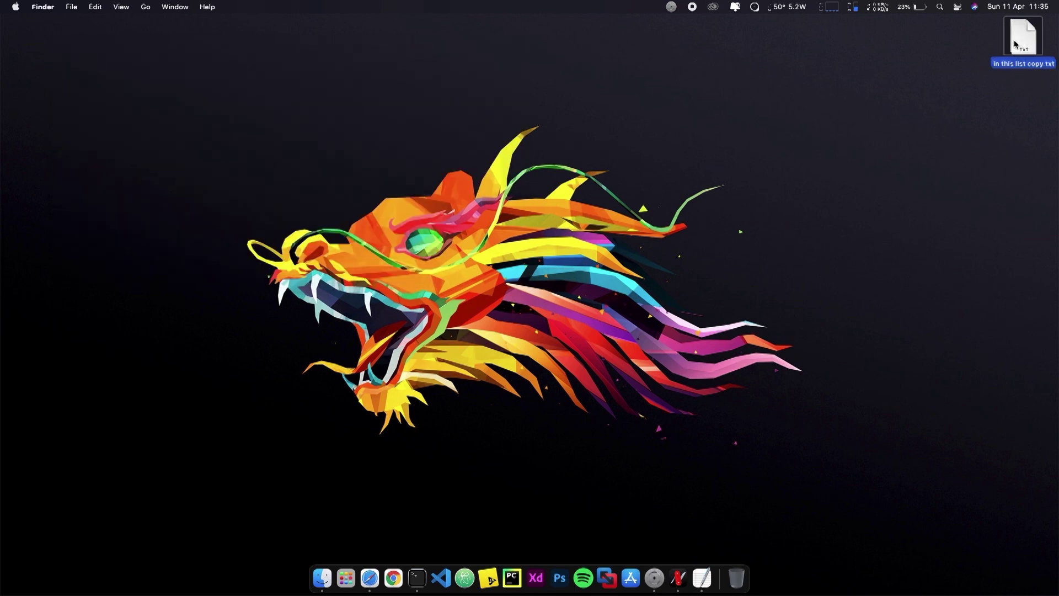
click(942, 63)
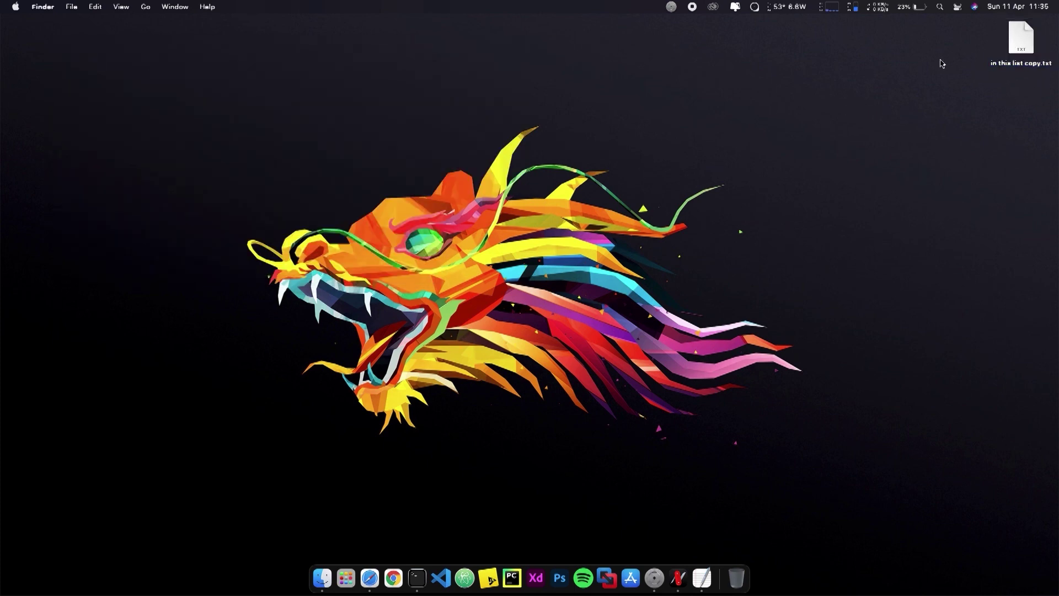